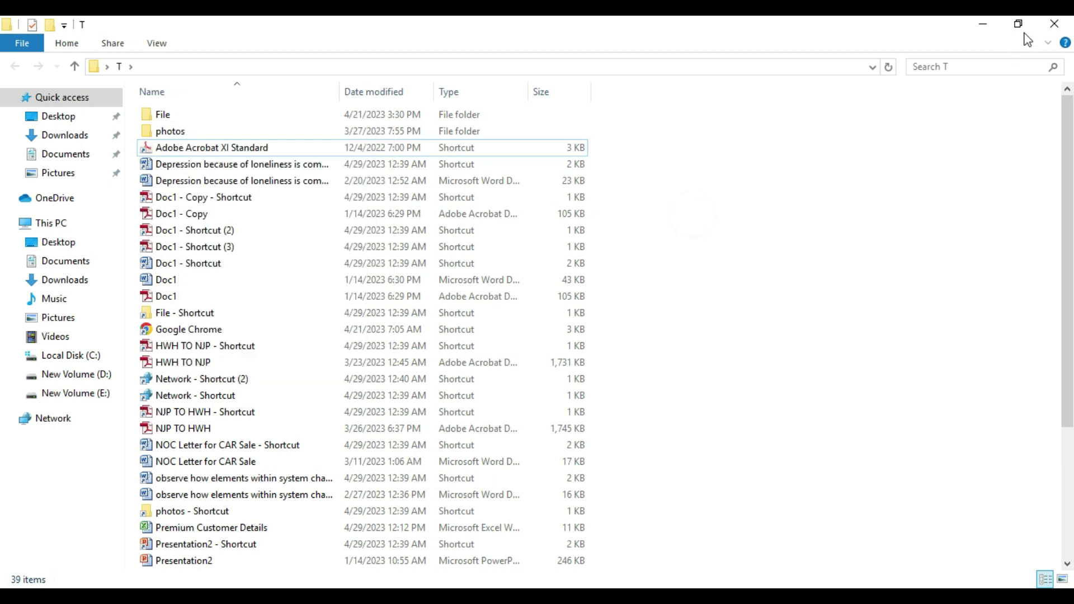
- Close the T folder's File Explorer window so the Windows desktop shows
left_click(1055, 25)
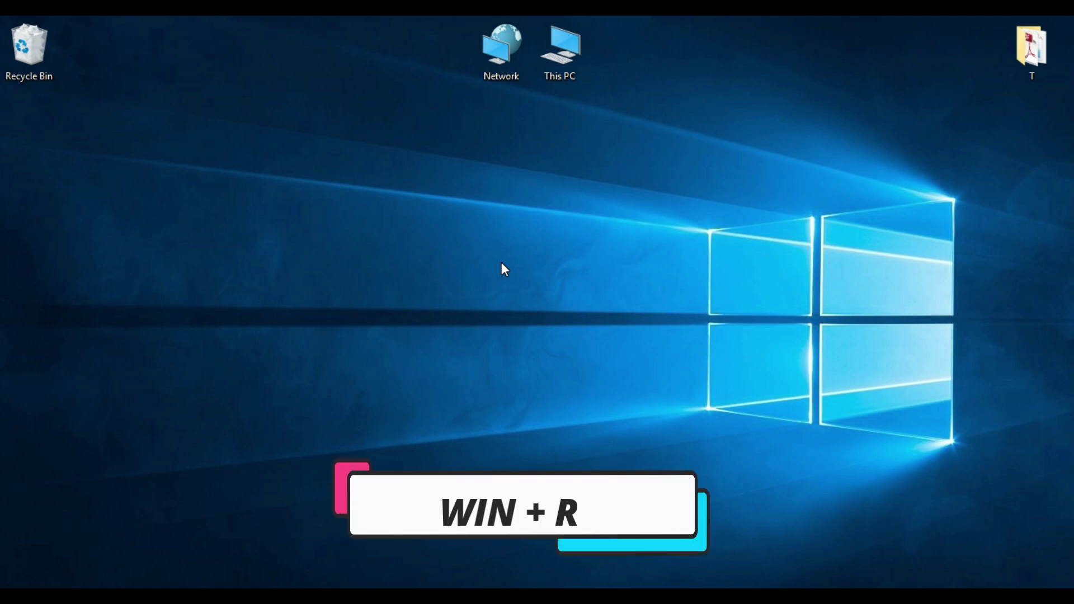
- Launch Registry Editor by running regedit from the Run dialog
key("super+r")
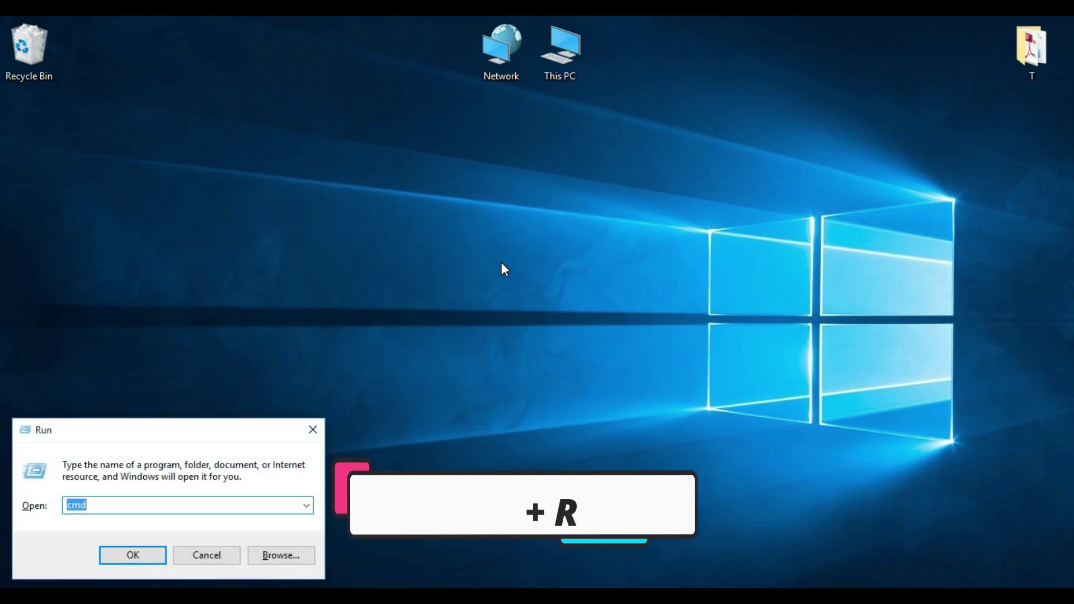
left_click_drag(162, 436, 244, 371)
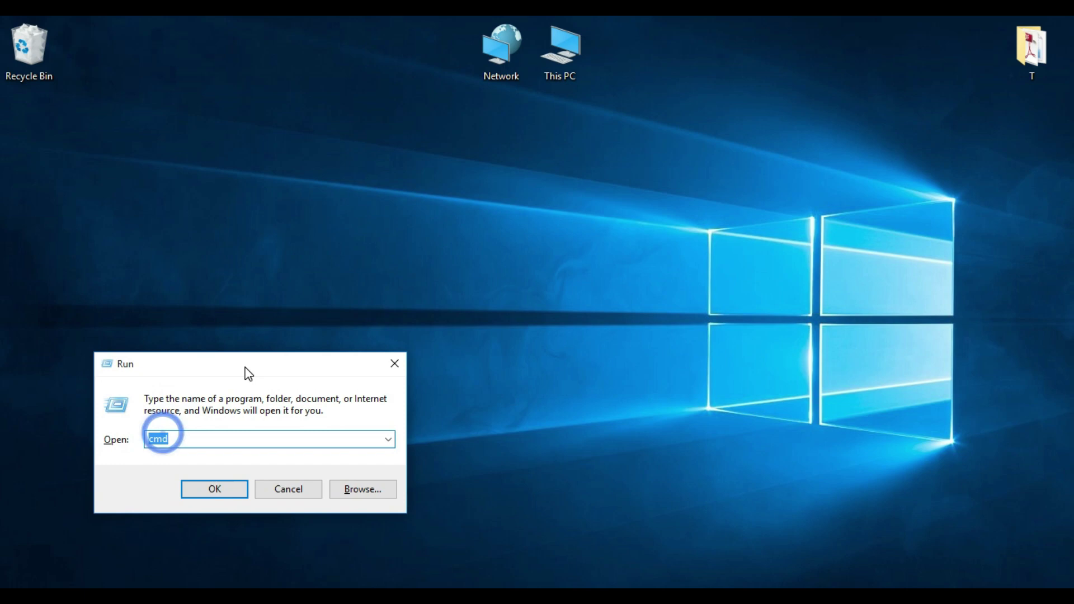
type("reg")
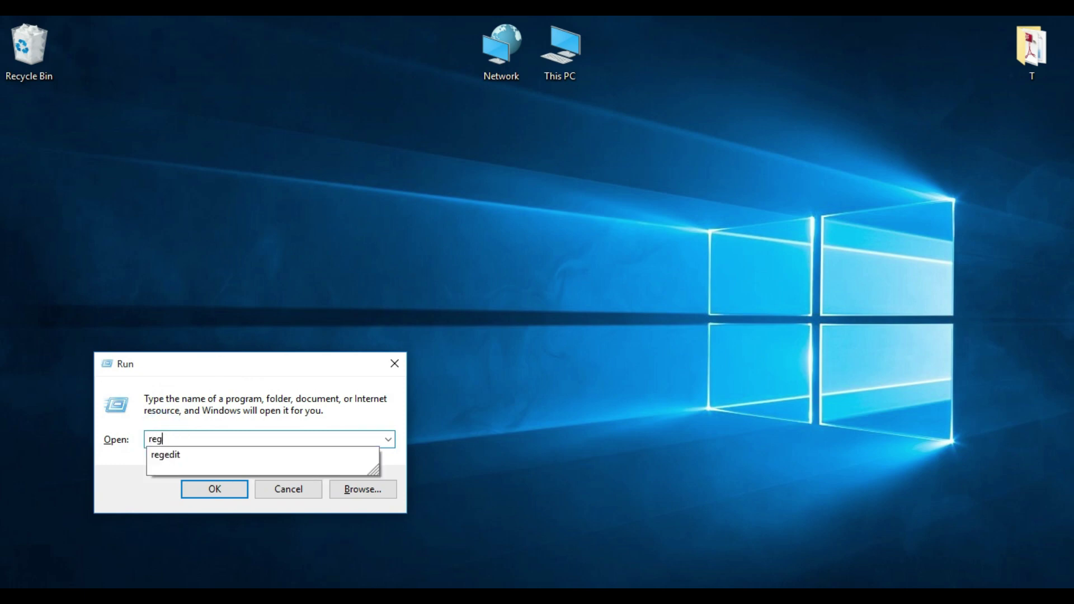
type("edit")
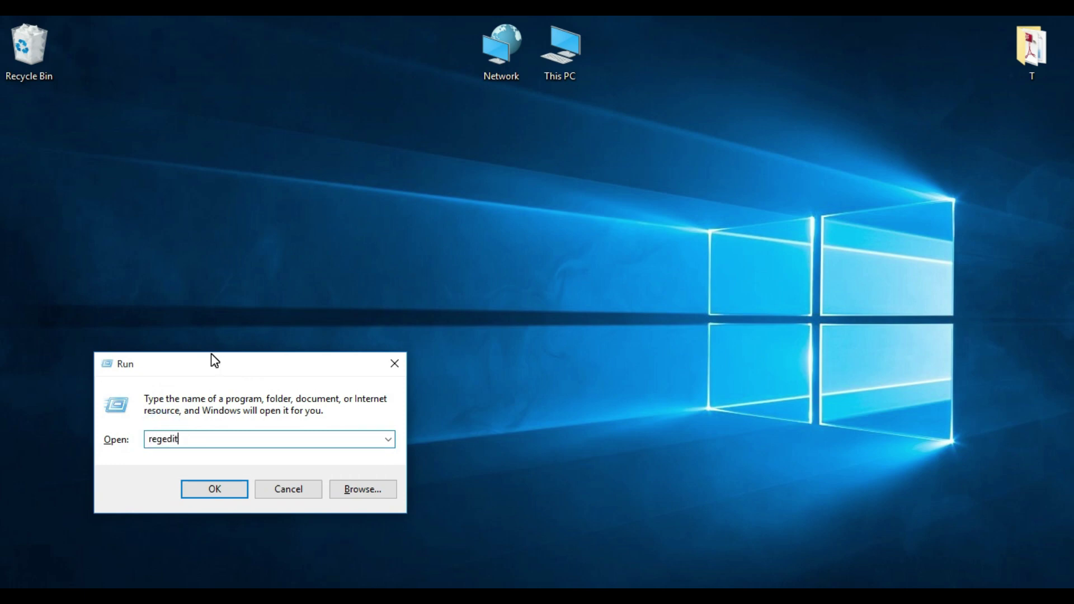
left_click(205, 490)
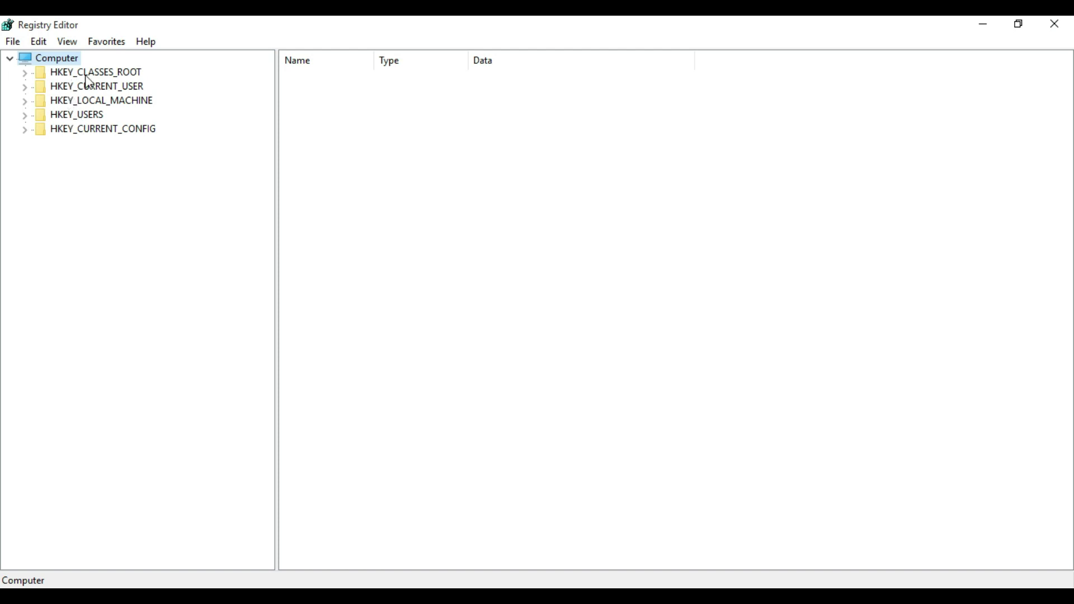
- Navigate to HKEY_CLASSES_ROOT\AllFilesystemObjects\shellex\ContextMenuHandlers in the key tree
left_click(25, 73)
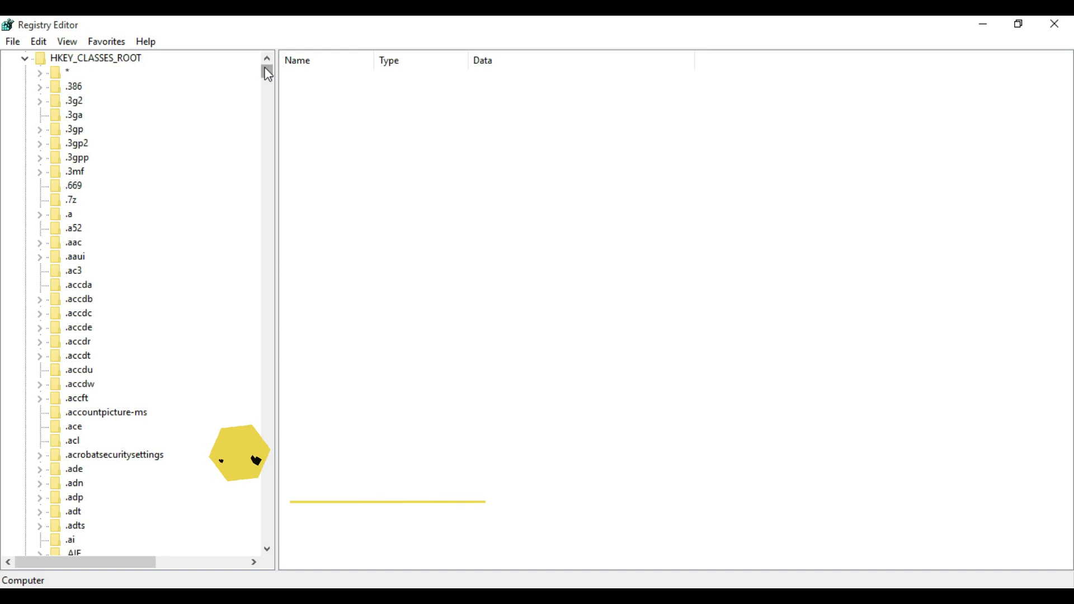
left_click_drag(269, 74, 276, 159)
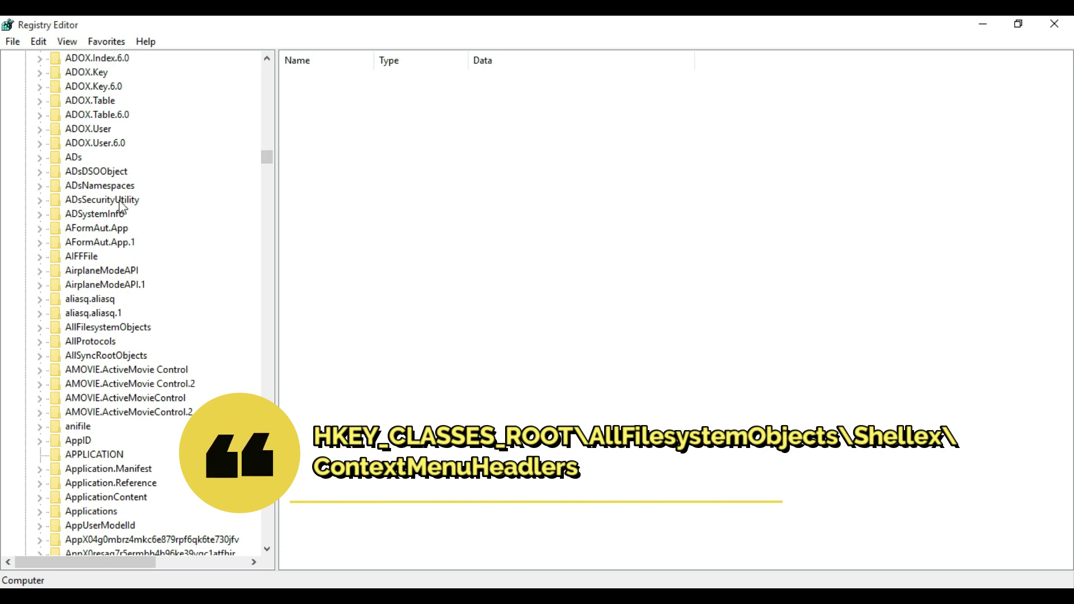
scroll(102, 208, "down", 2)
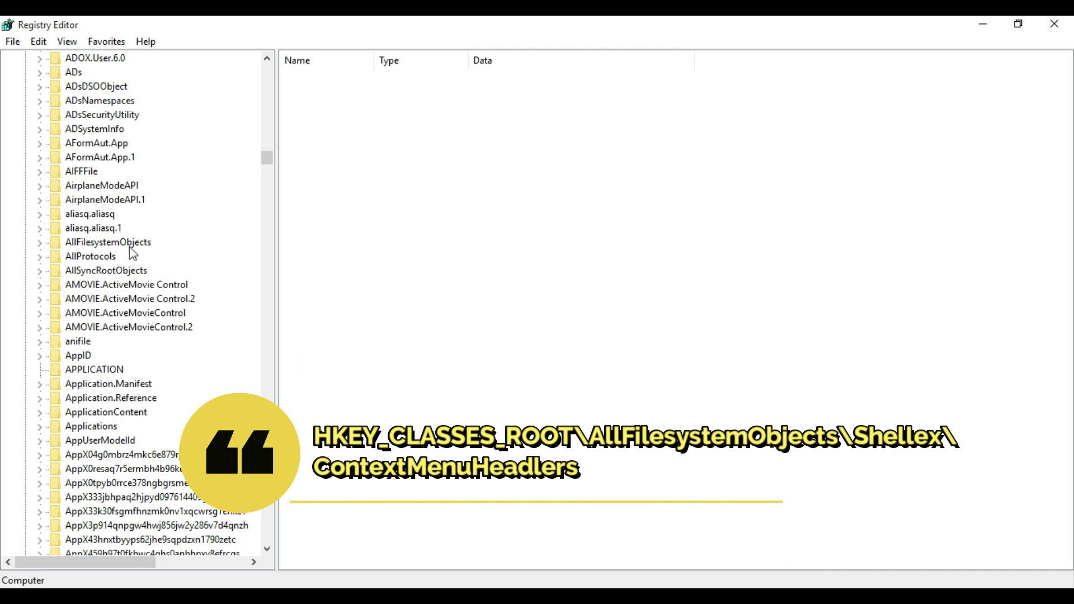
left_click(39, 244)
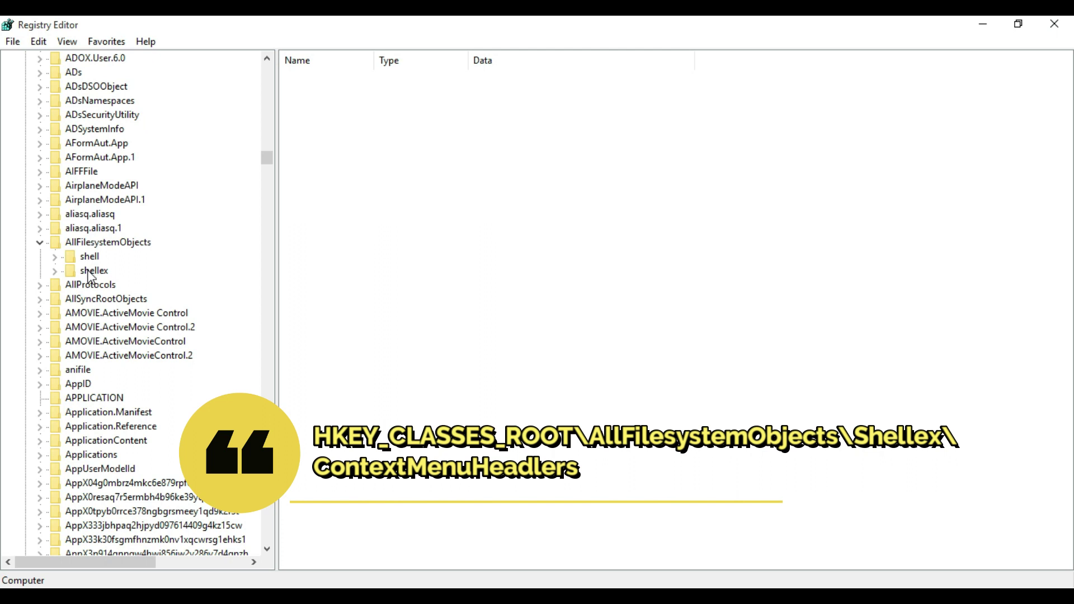
left_click(56, 271)
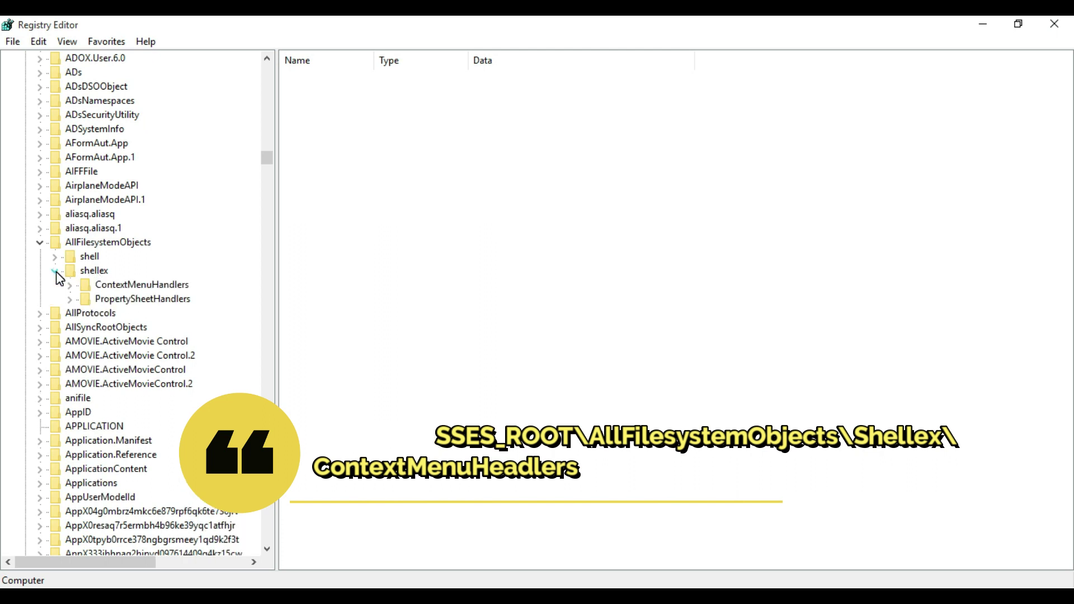
left_click(128, 286)
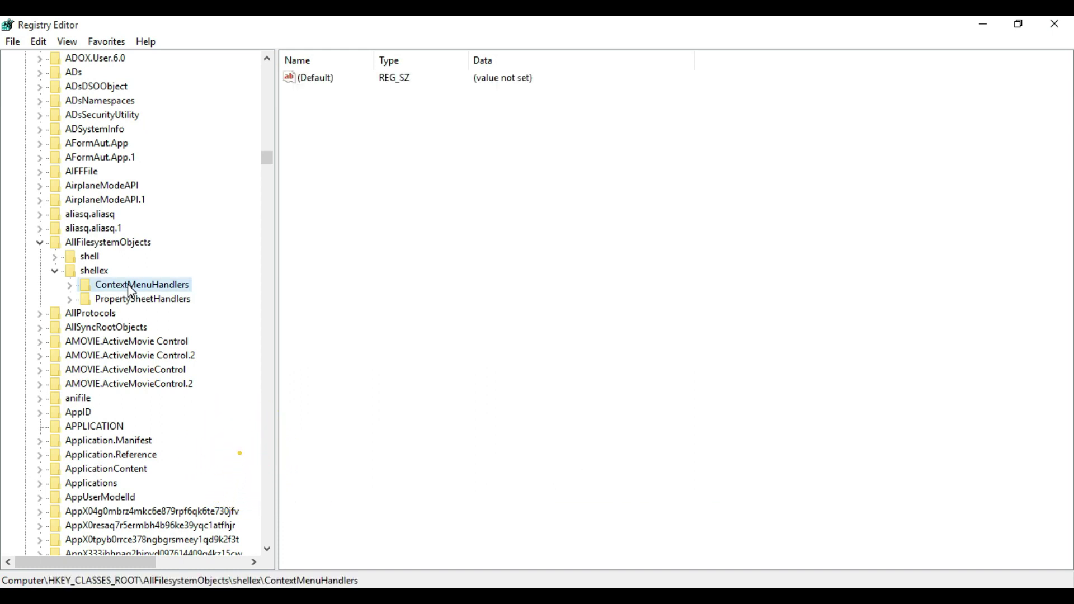
- Create a new key named 'Copy To' under ContextMenuHandlers
right_click(131, 290)
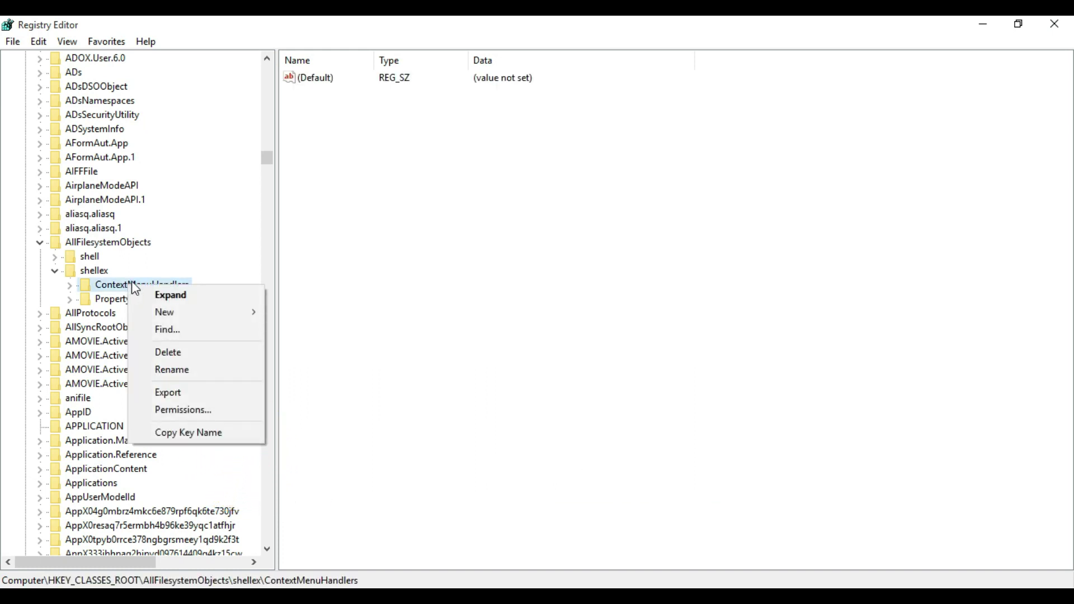
mouse_move(152, 312)
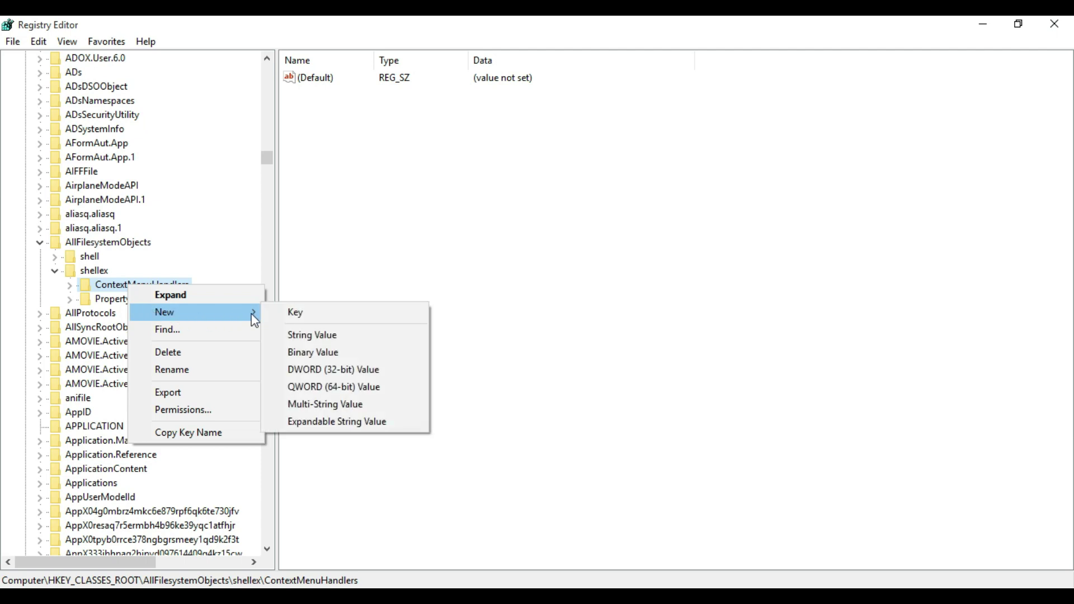
left_click(293, 315)
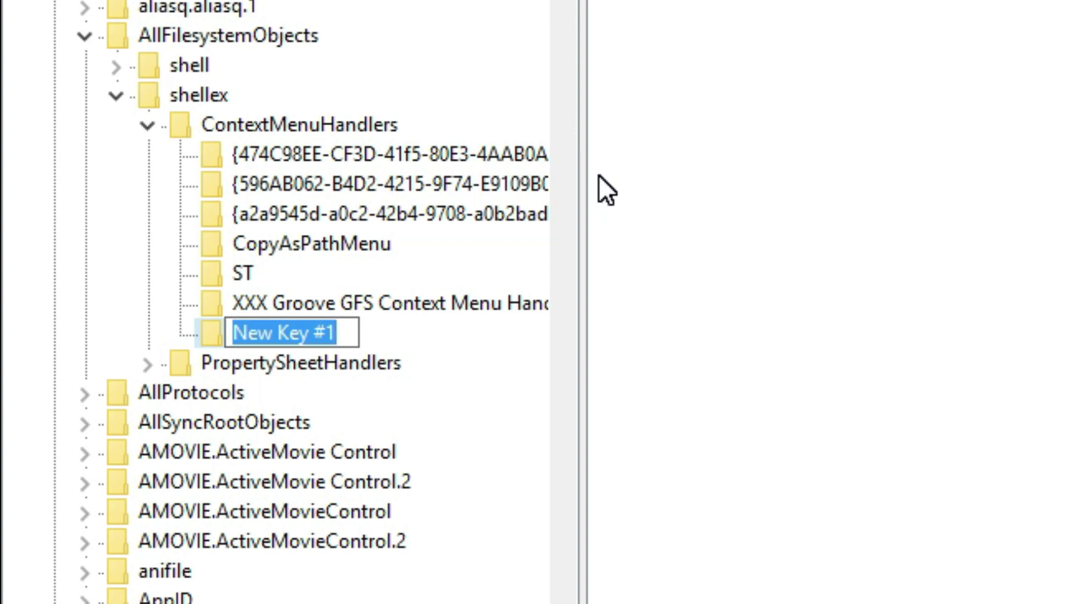
type("Copy")
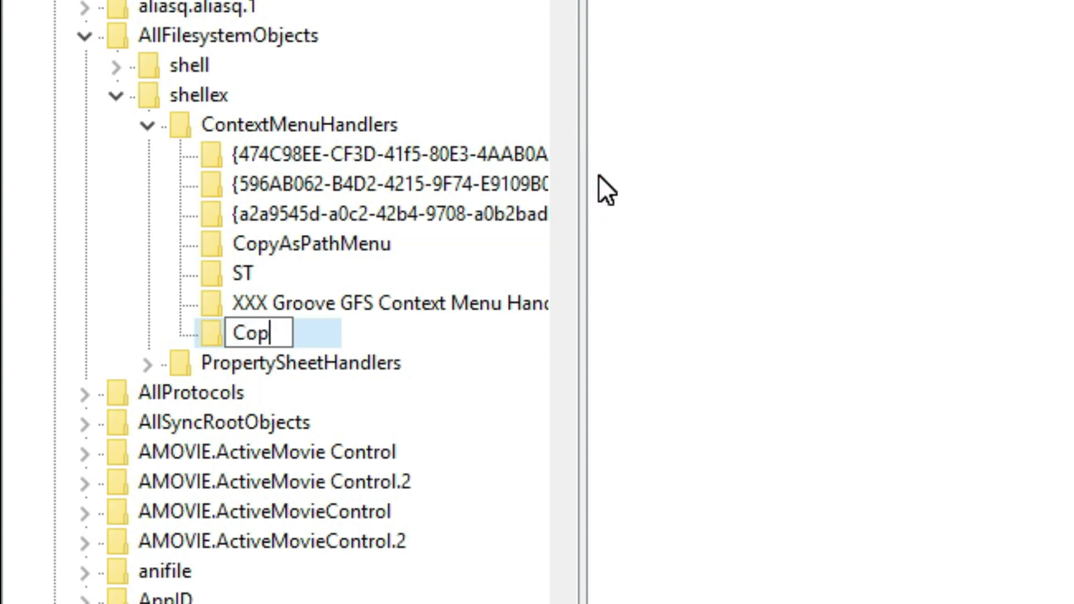
type(" To")
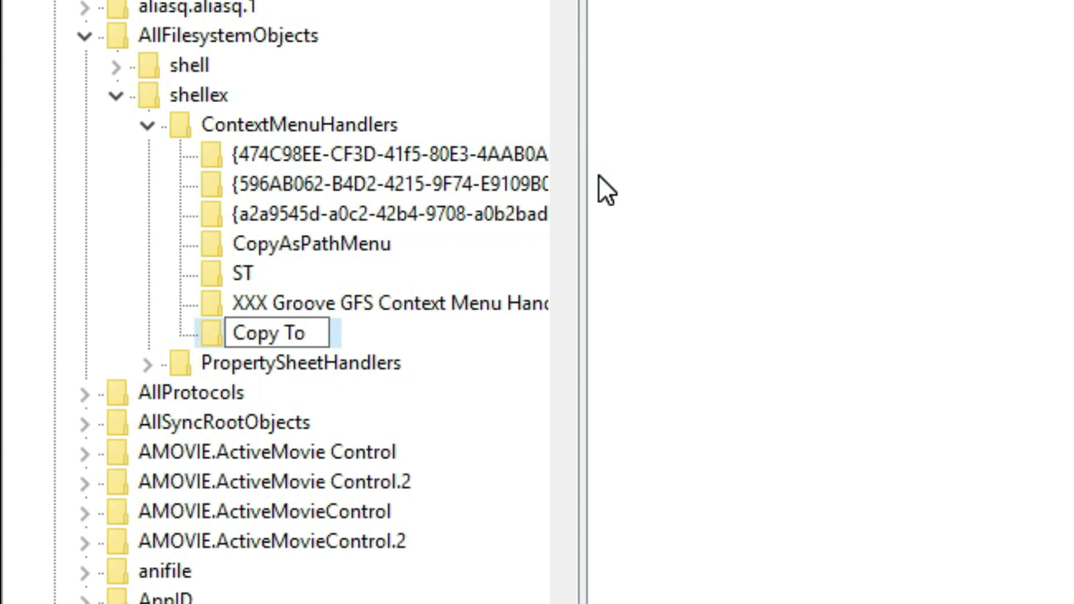
left_click(891, 216)
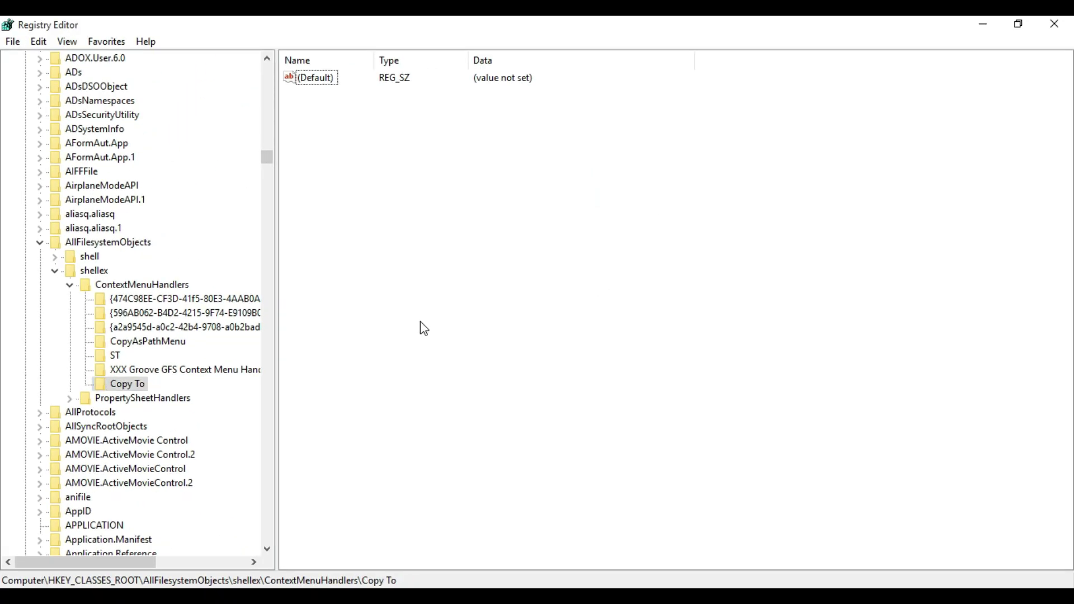
- Set Copy To's (Default) value to {C2FBB630-2971-11D1-A18C-00C04FD75D13}, pasted from Notepad
double_click(328, 83)
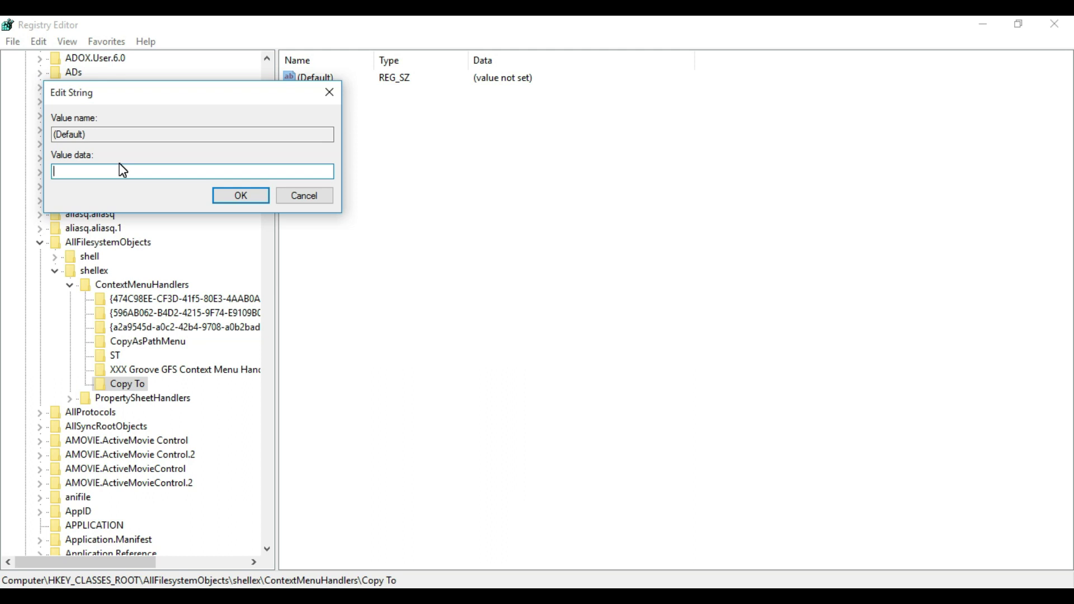
key("alt+Tab")
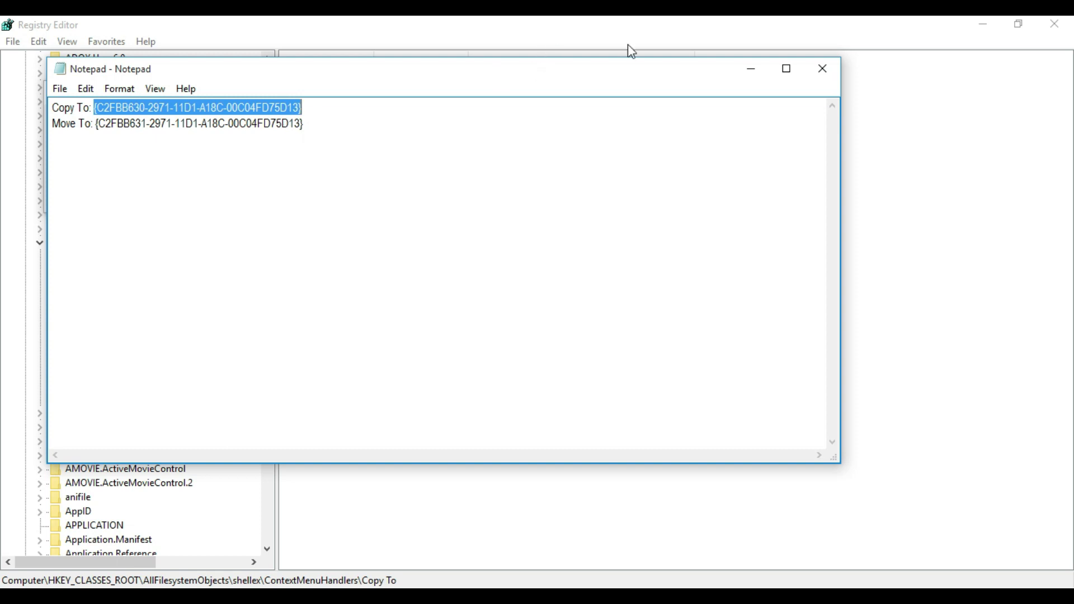
left_click(754, 69)
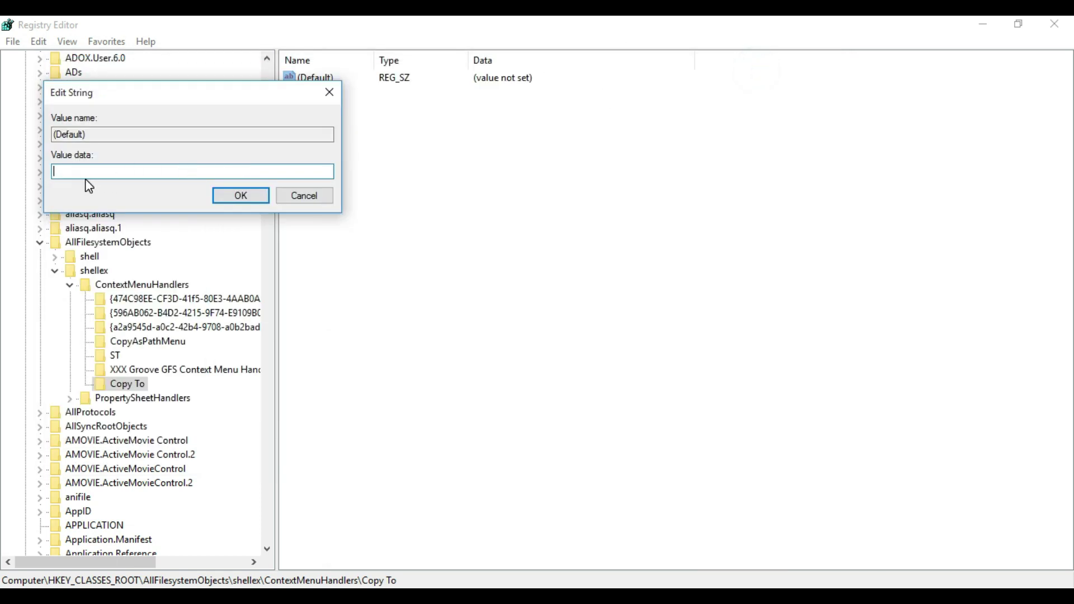
type("{C2FBB630-2971-11D1-A18C-00C04FD75D13}")
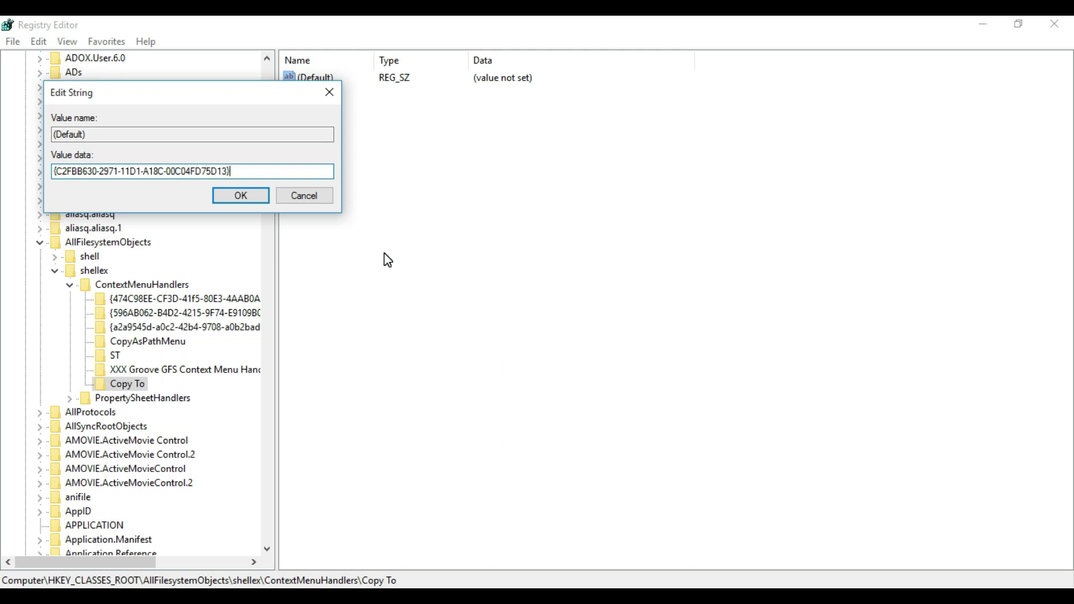
left_click(236, 202)
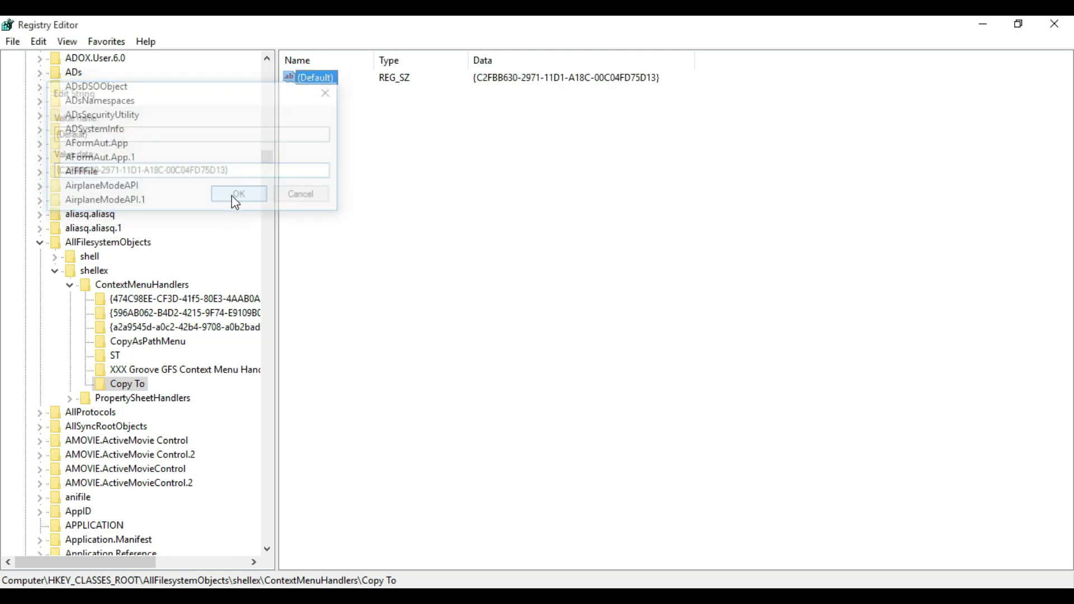
- Verify in the T folder that File's right-click menu now lists Copy To folder
left_click(986, 29)
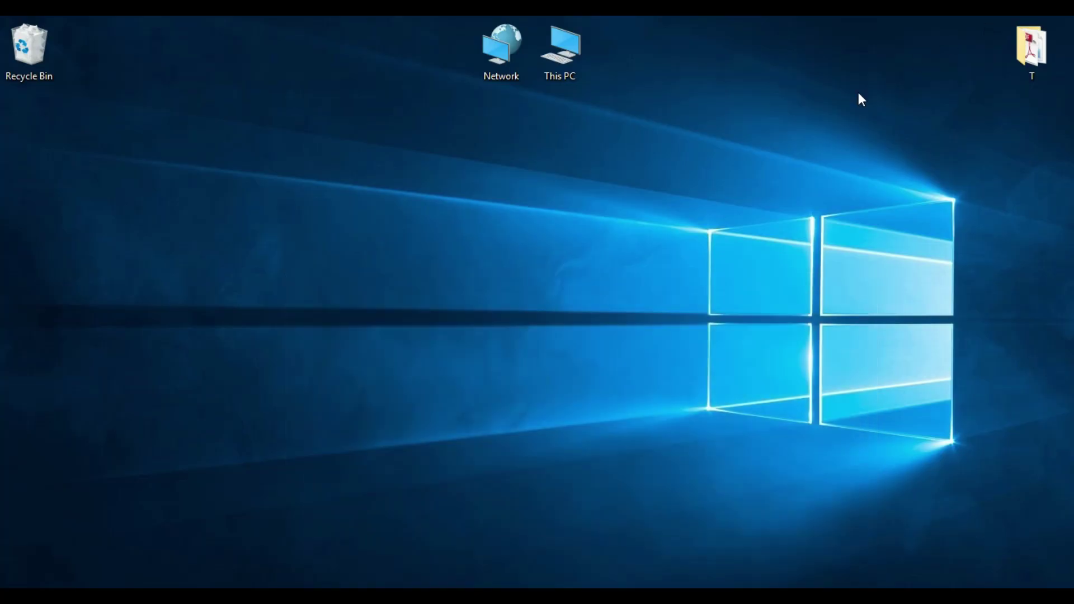
double_click(1032, 51)
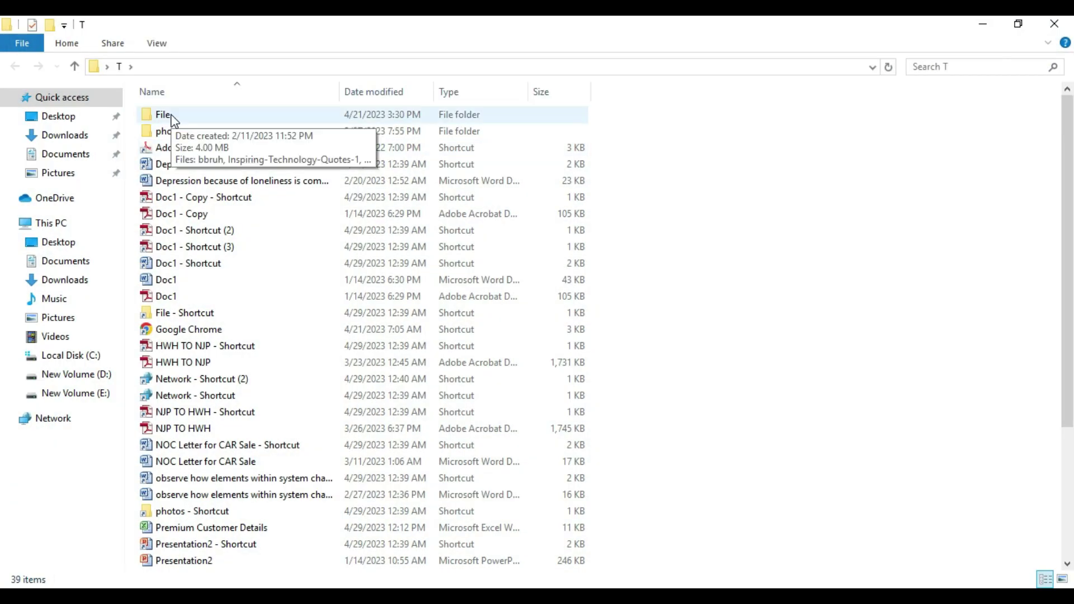
right_click(169, 116)
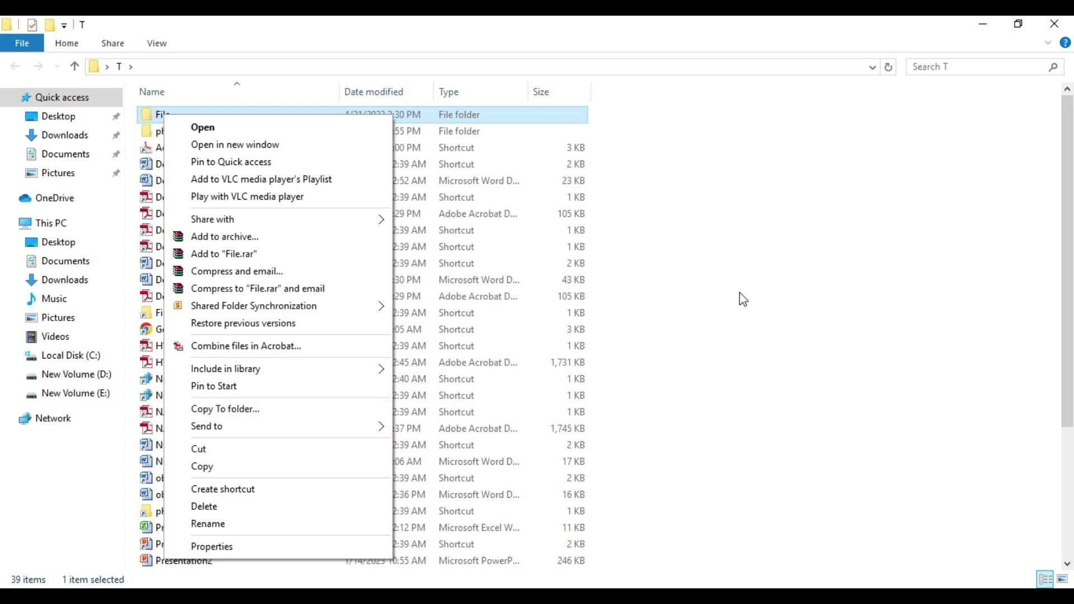
left_click(755, 289)
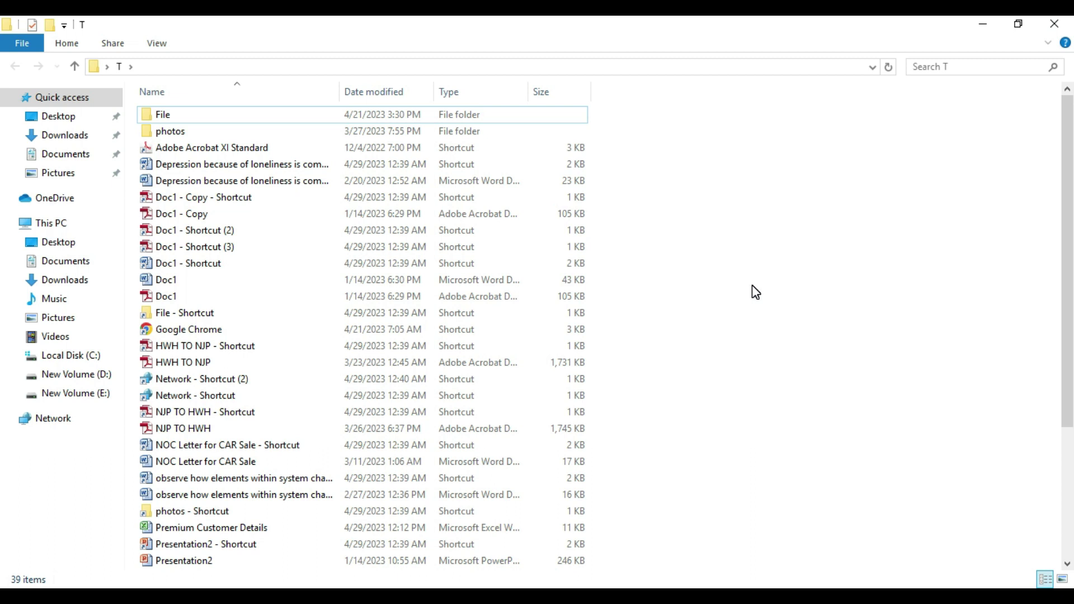
left_click(1054, 23)
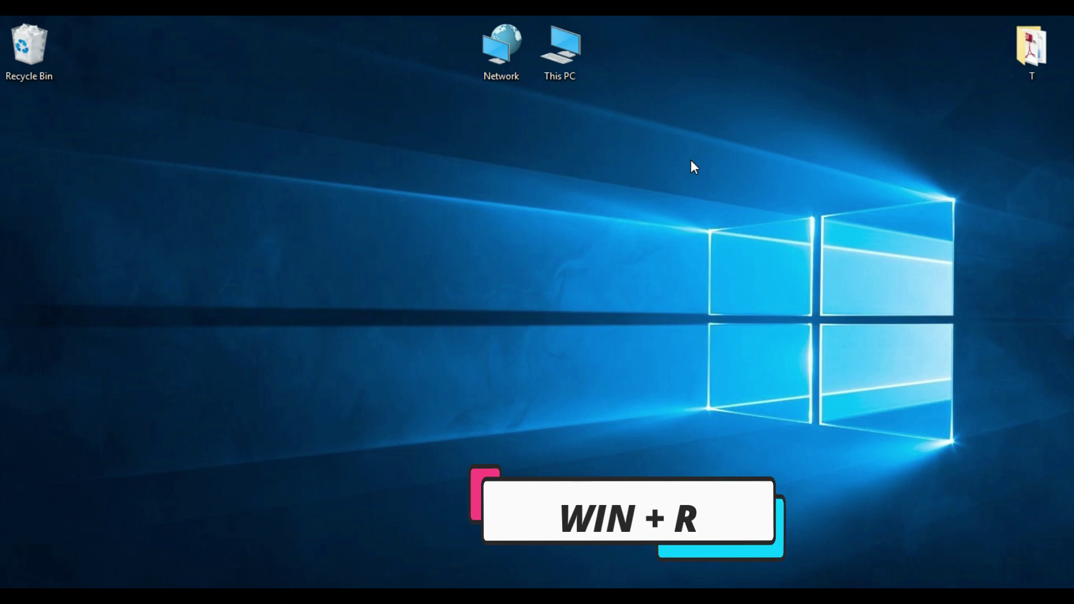
- Relaunch Registry Editor by running regedit from the Run dialog
key("super+r")
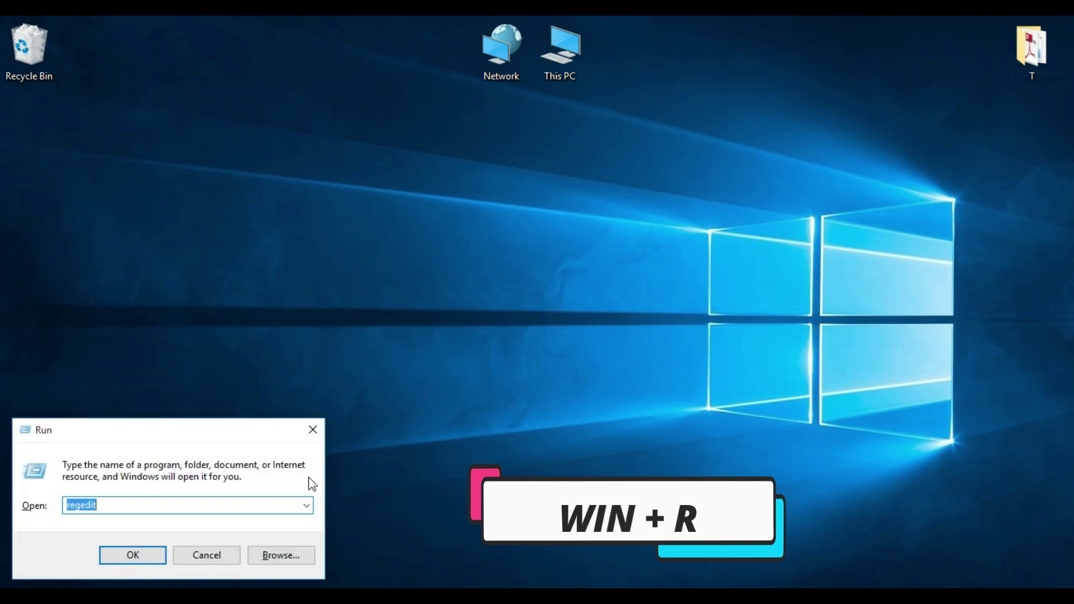
left_click(136, 557)
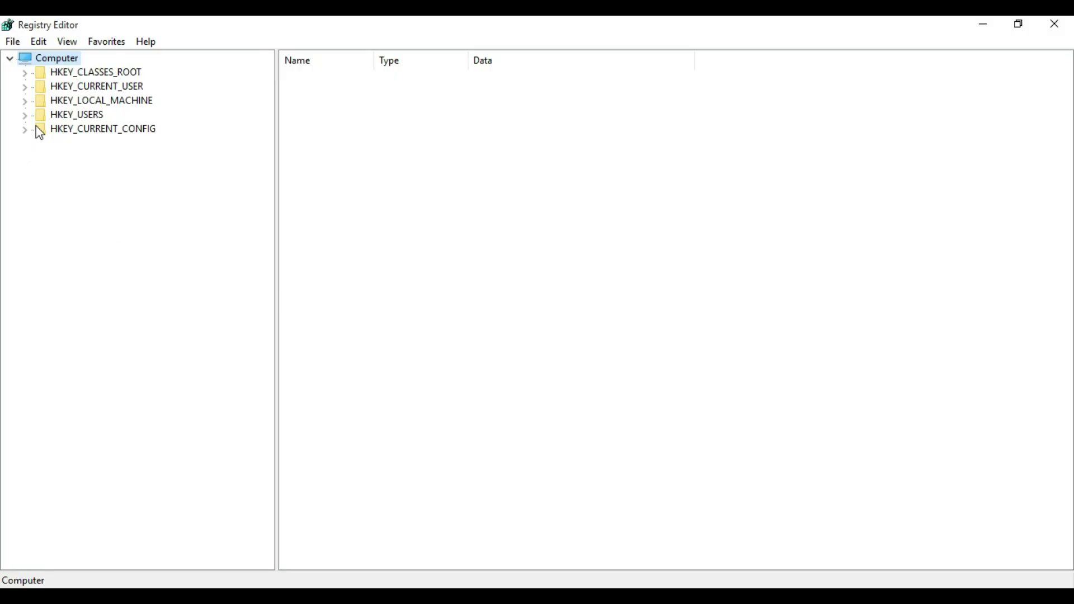
- Expand HKEY_CLASSES_ROOT\AllFilesystemObjects\shellex to reveal ContextMenuHandlers
left_click(24, 72)
left_click_drag(273, 80, 267, 137)
scroll(156, 340, "down", 20)
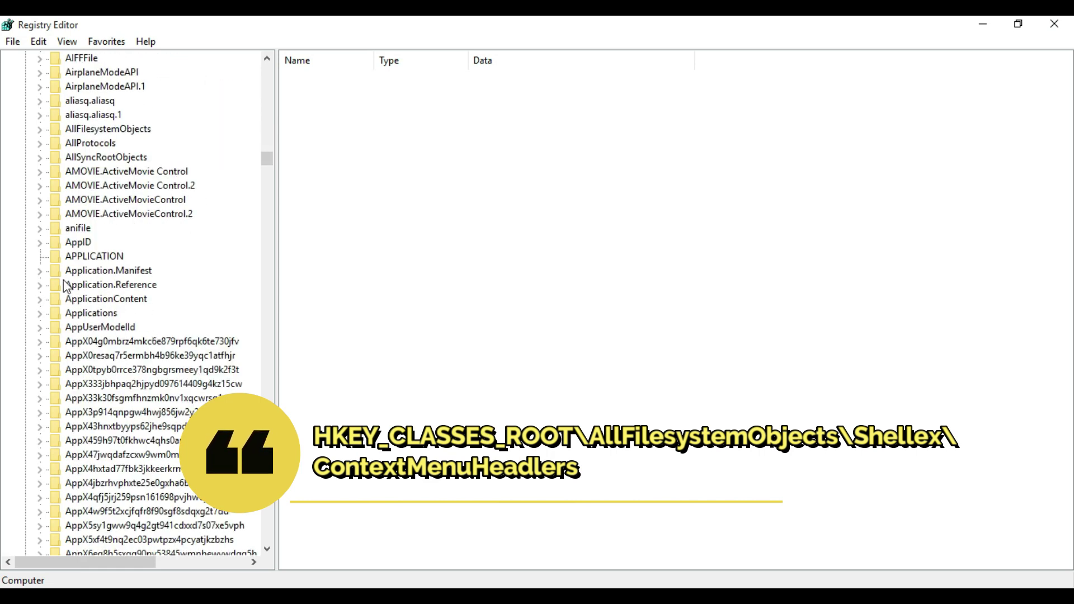
scroll(69, 305, "up", 1)
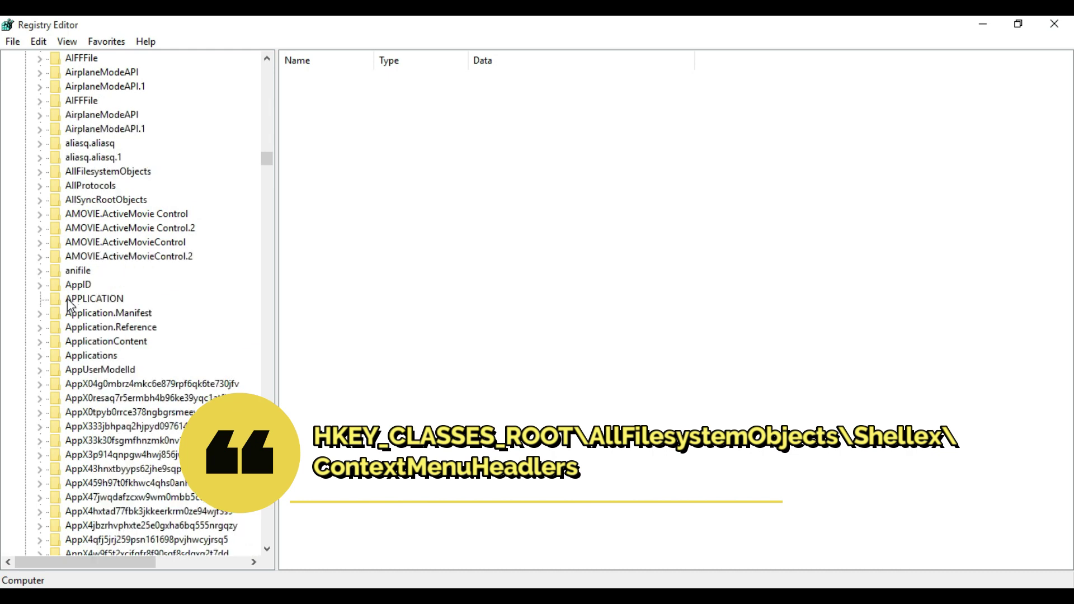
left_click(39, 172)
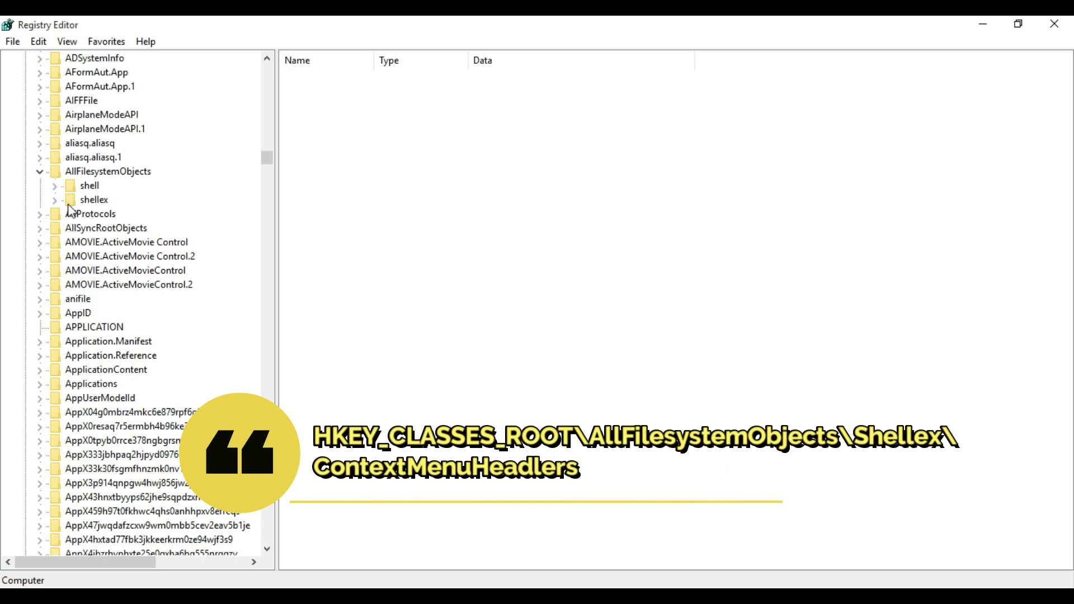
left_click(55, 201)
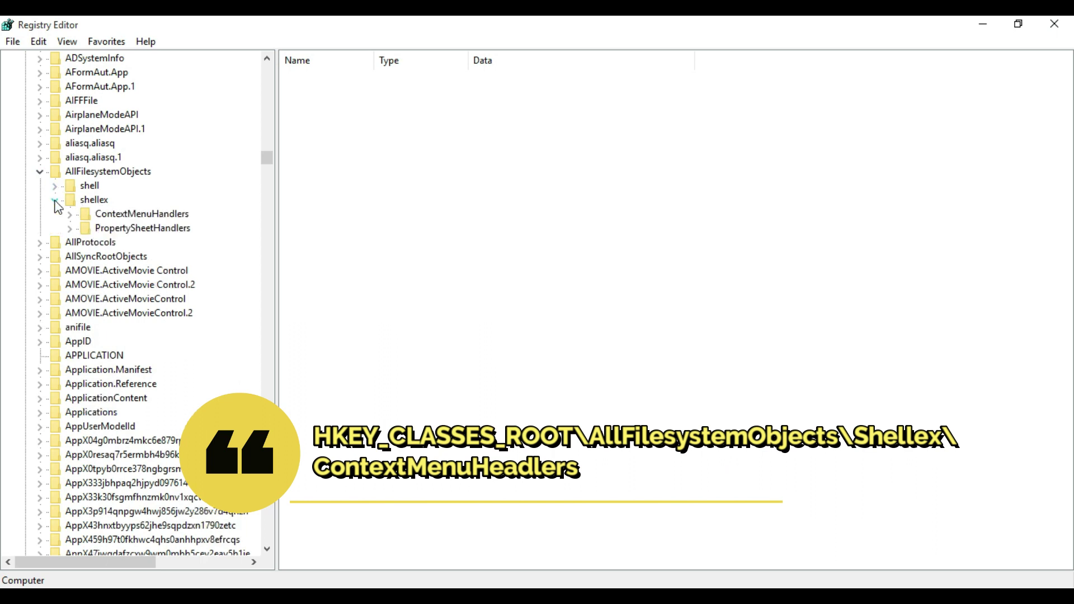
- Add a new subkey named 'Move To' under ContextMenuHandlers
right_click(134, 215)
mouse_move(162, 239)
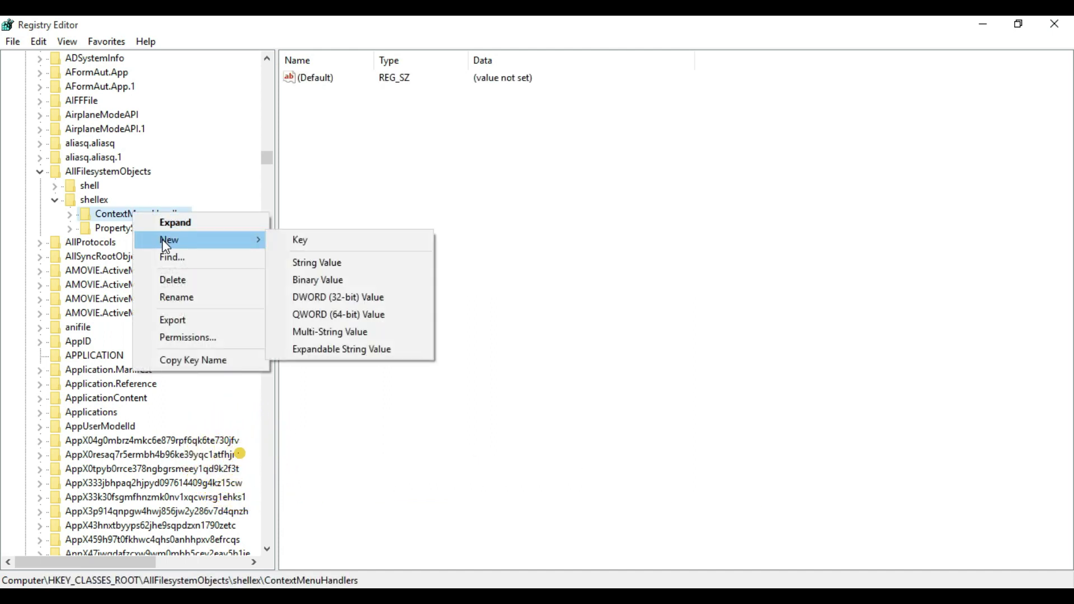
left_click(301, 241)
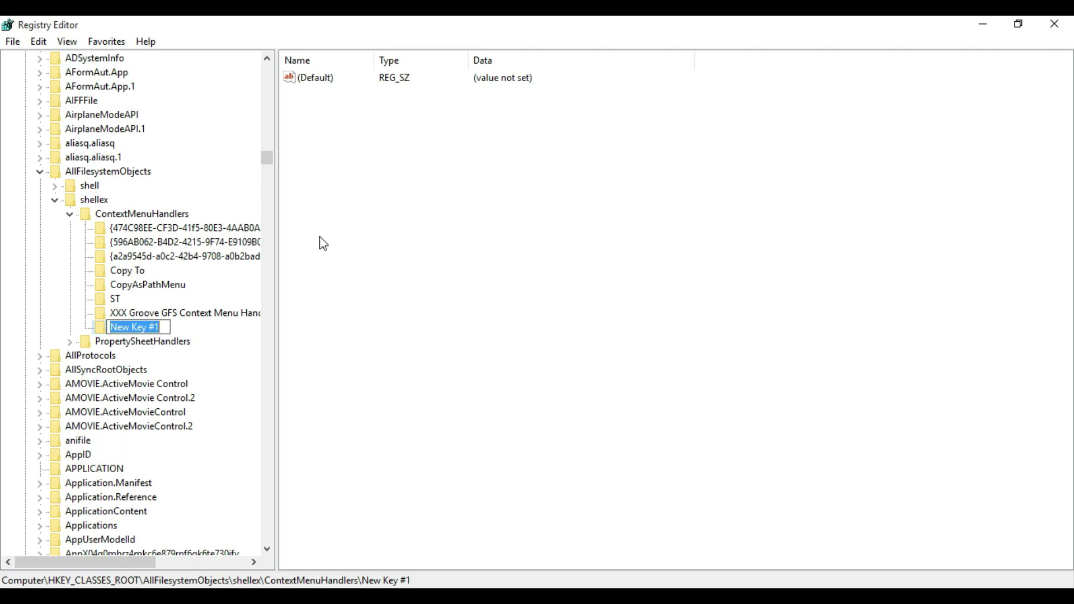
type("Mov")
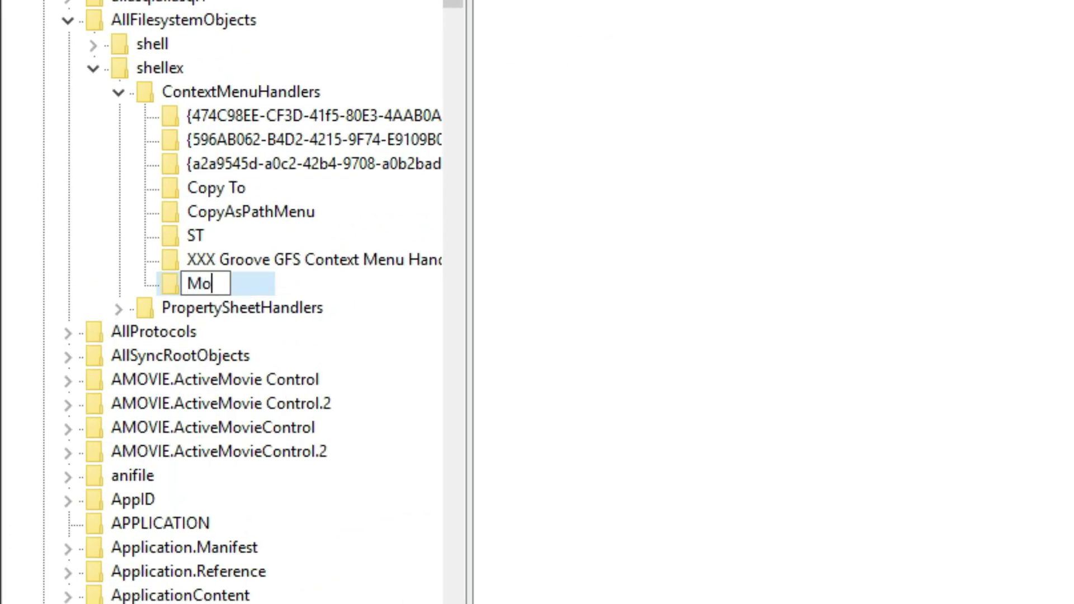
type("e To")
key("Return")
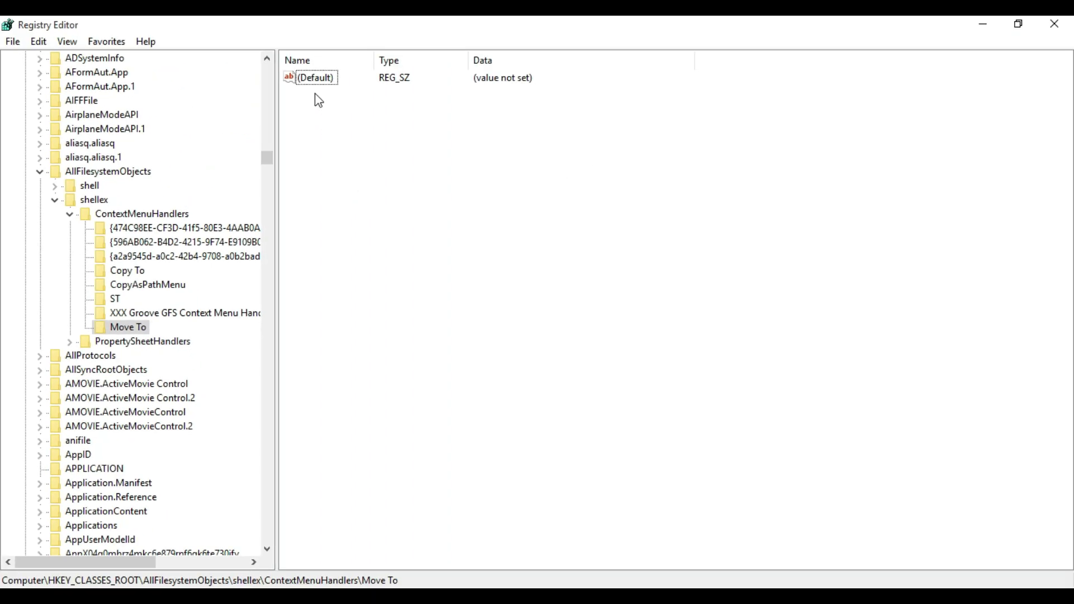
- Set Move To's (Default) value to {C2FBB631-2971-11D1-A18C-00C04FD75D13}, copied from Notepad
double_click(316, 78)
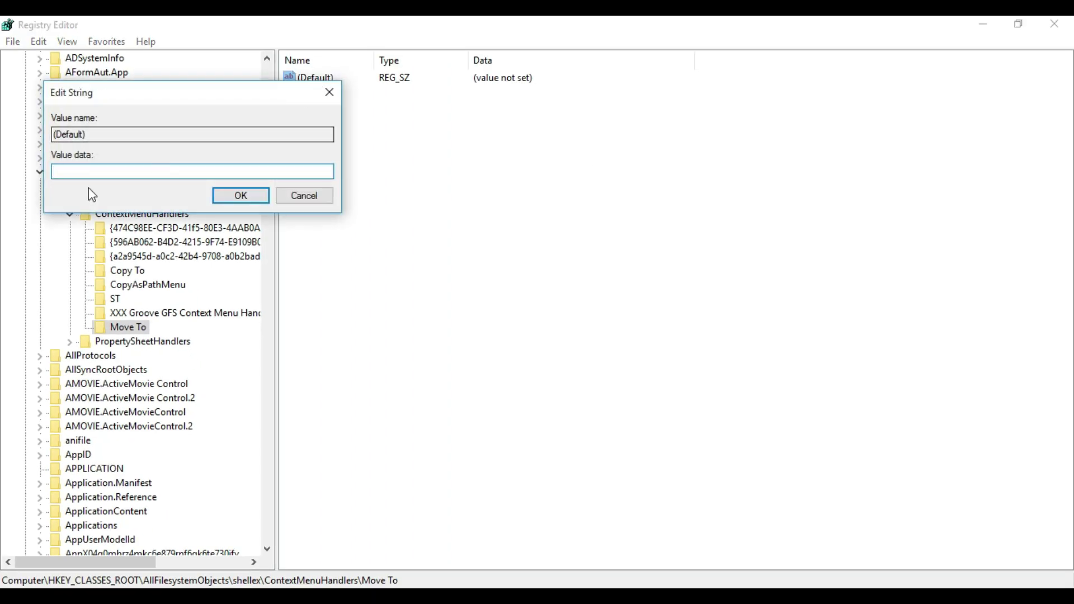
key("alt+Tab")
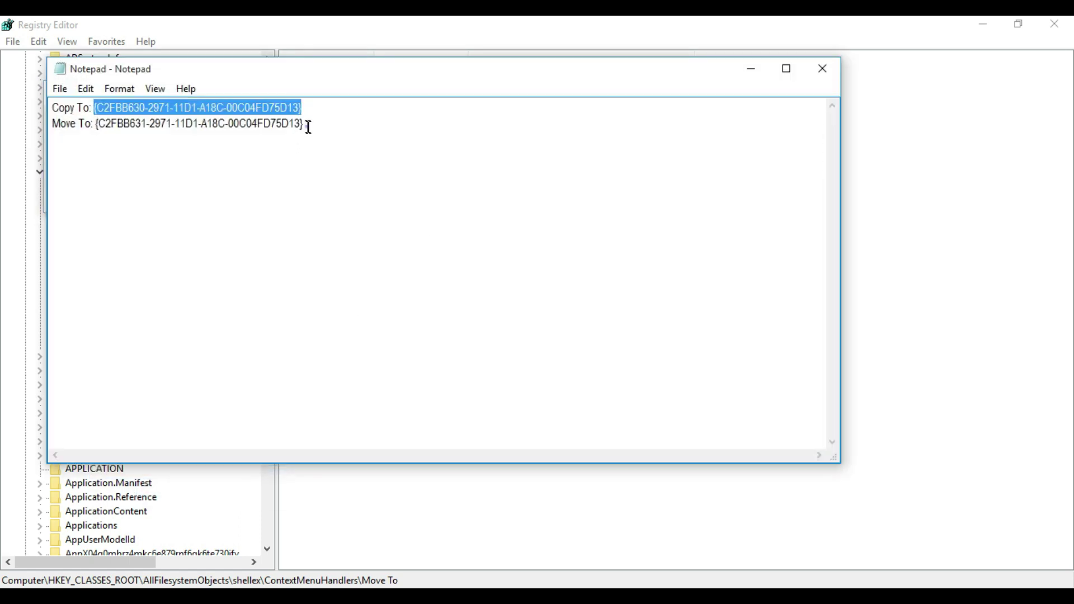
left_click_drag(309, 127, 96, 143)
key("ctrl+c")
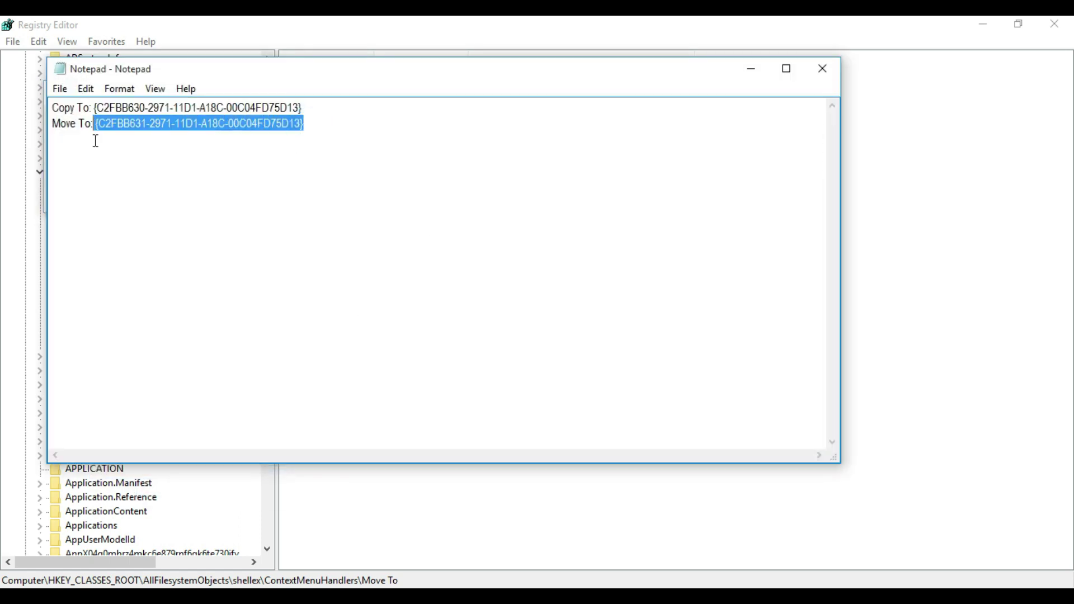
left_click(756, 68)
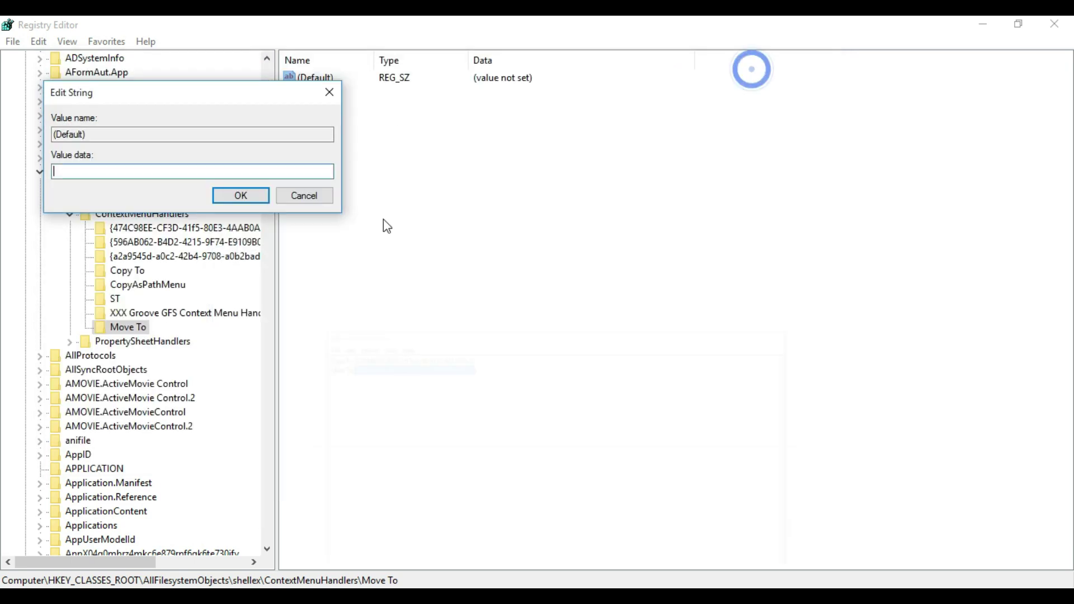
key("ctrl+v")
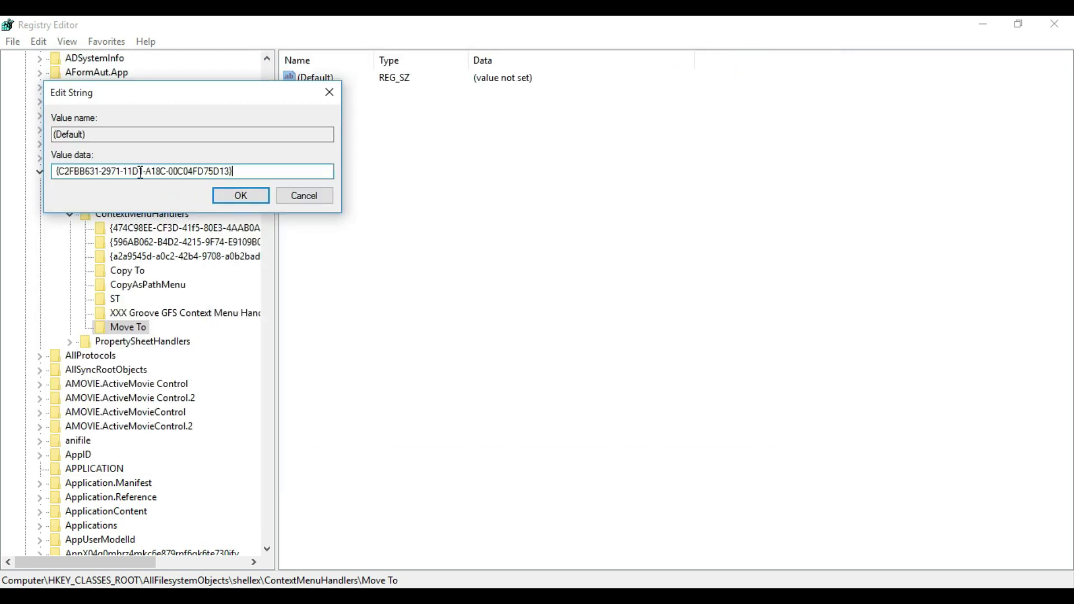
left_click(241, 194)
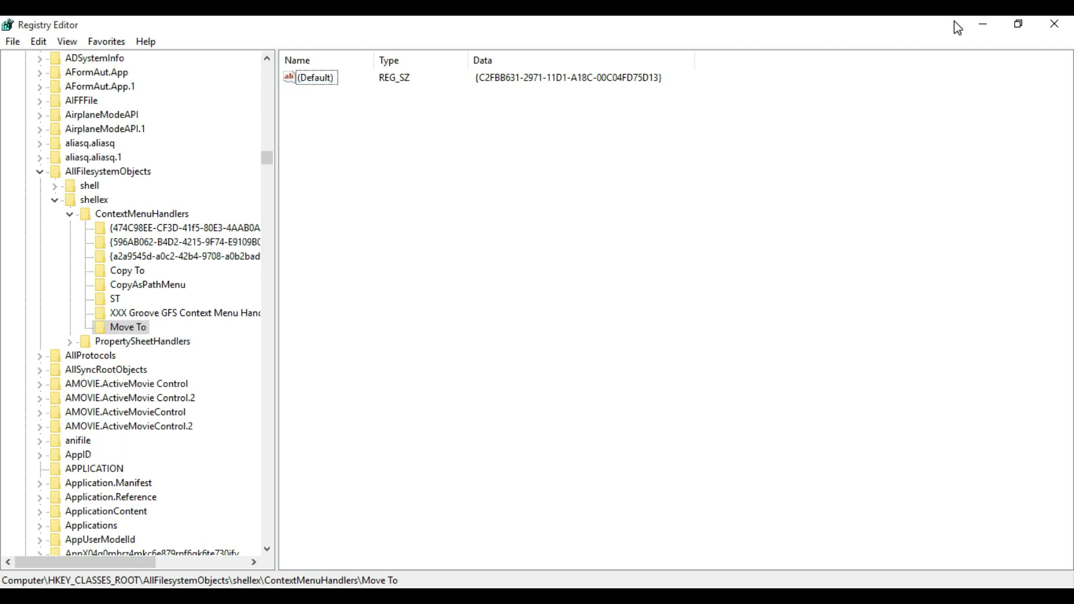
- From the desktop, open folder T and inspect the File folder's right-click menu for Move To folder
left_click(983, 25)
double_click(1032, 46)
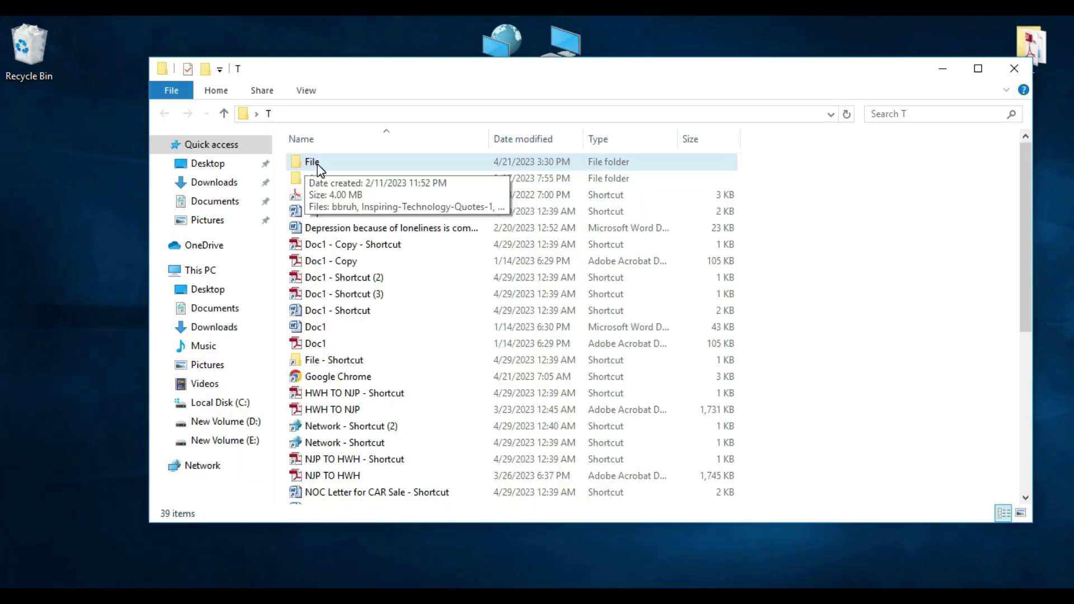
right_click(317, 163)
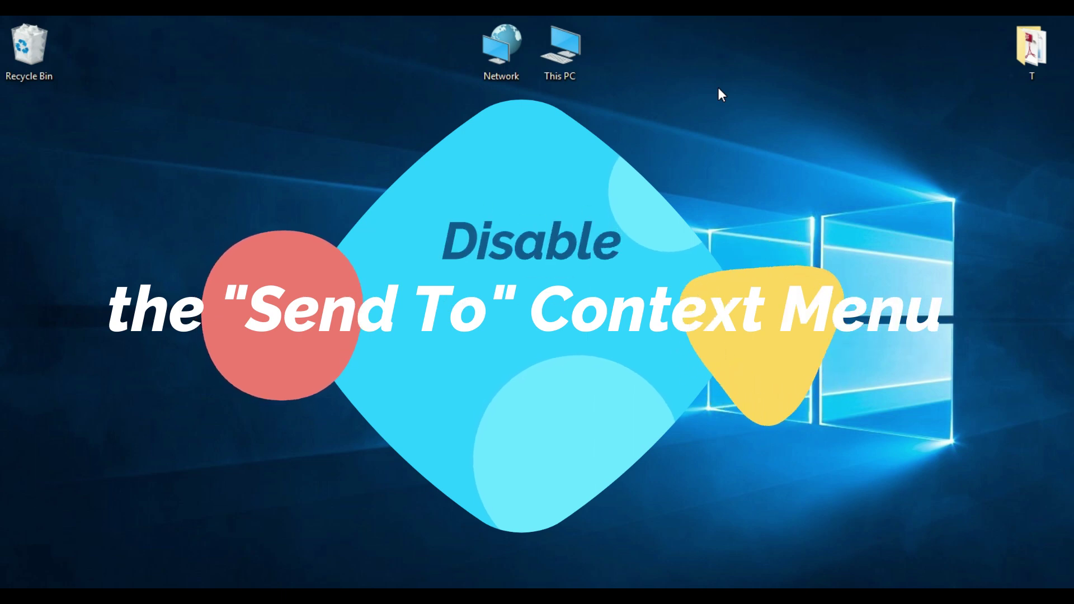
- Reopen folder T, check File's menu shows Copy To folder, Move To folder and Send to, then close it
double_click(1031, 47)
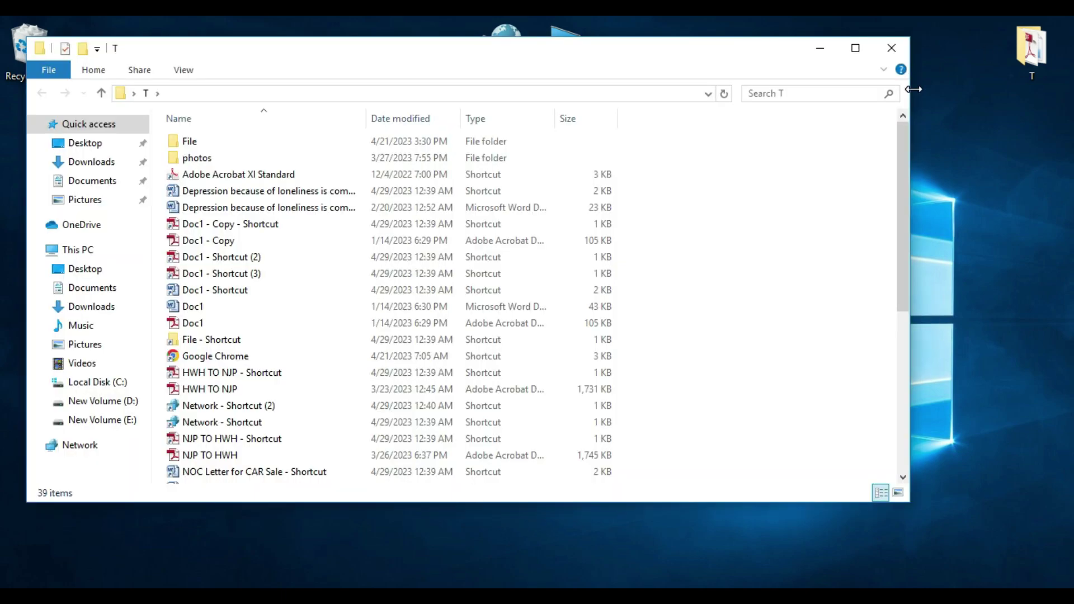
right_click(190, 143)
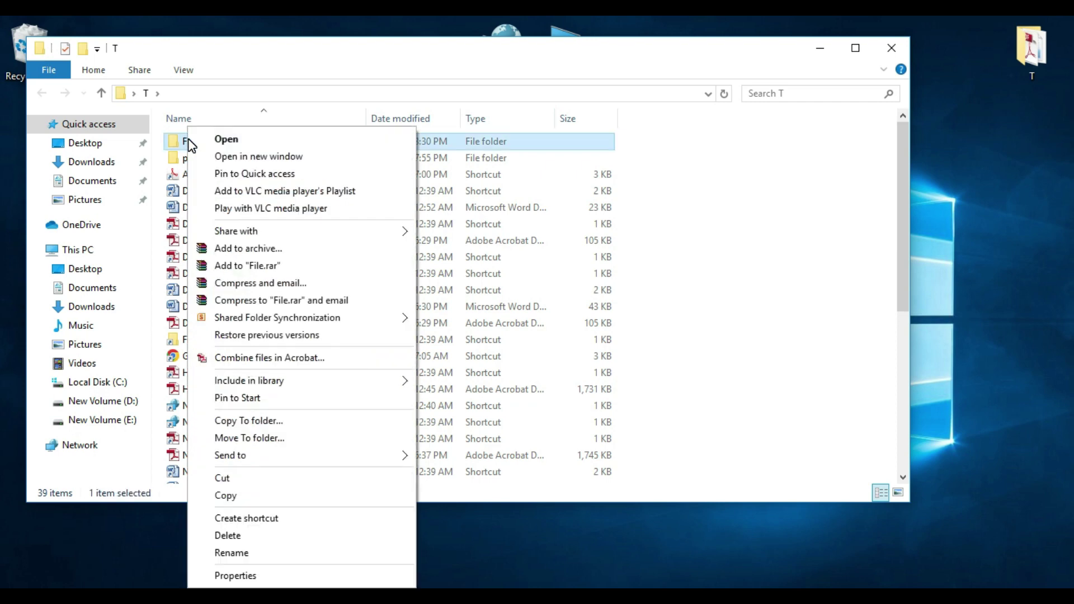
mouse_move(238, 463)
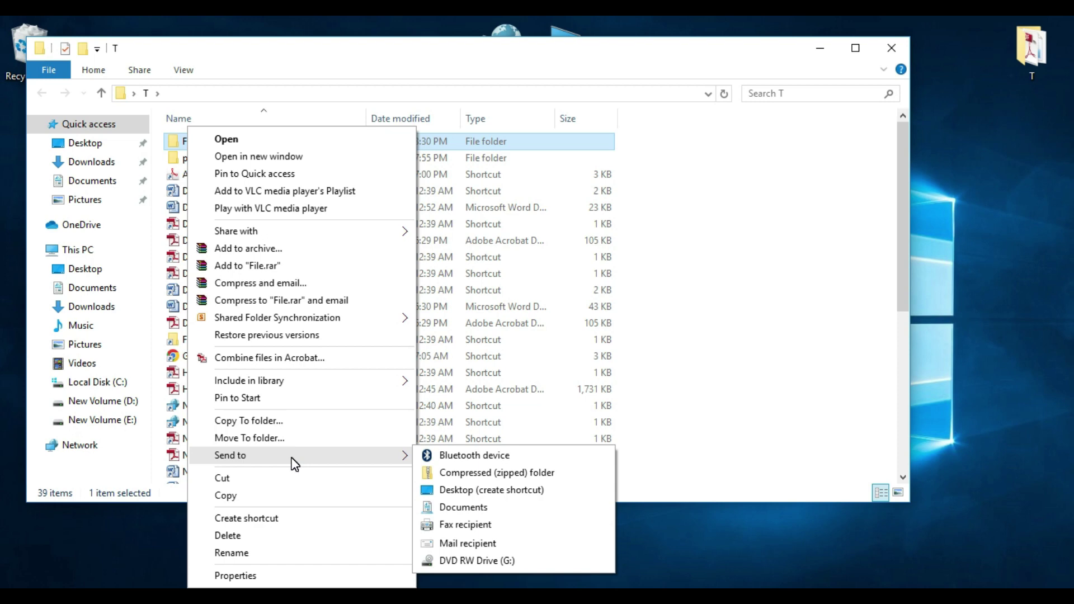
left_click(891, 47)
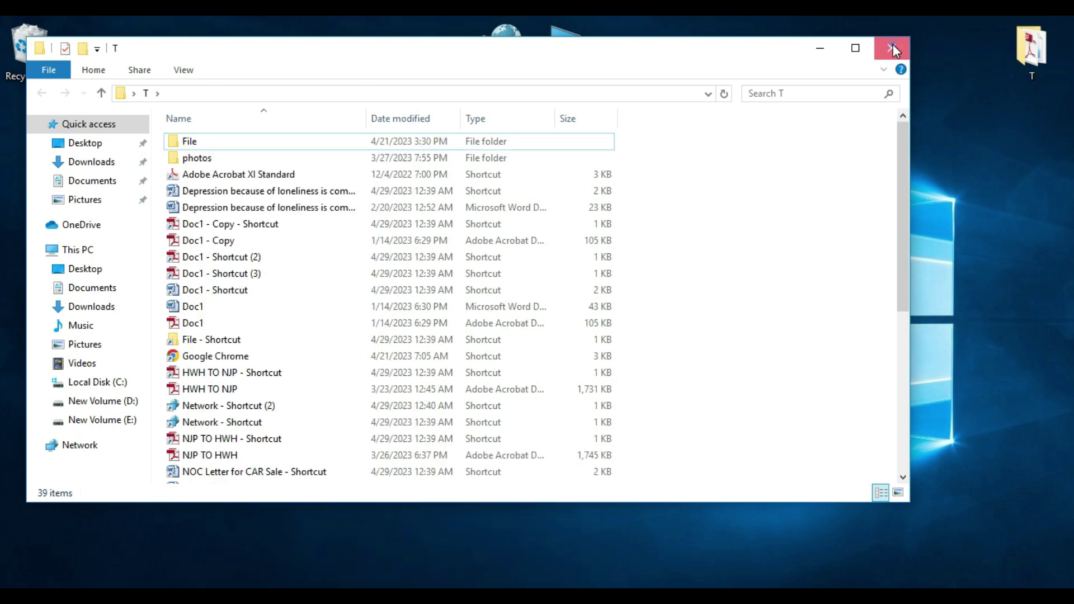
left_click(892, 48)
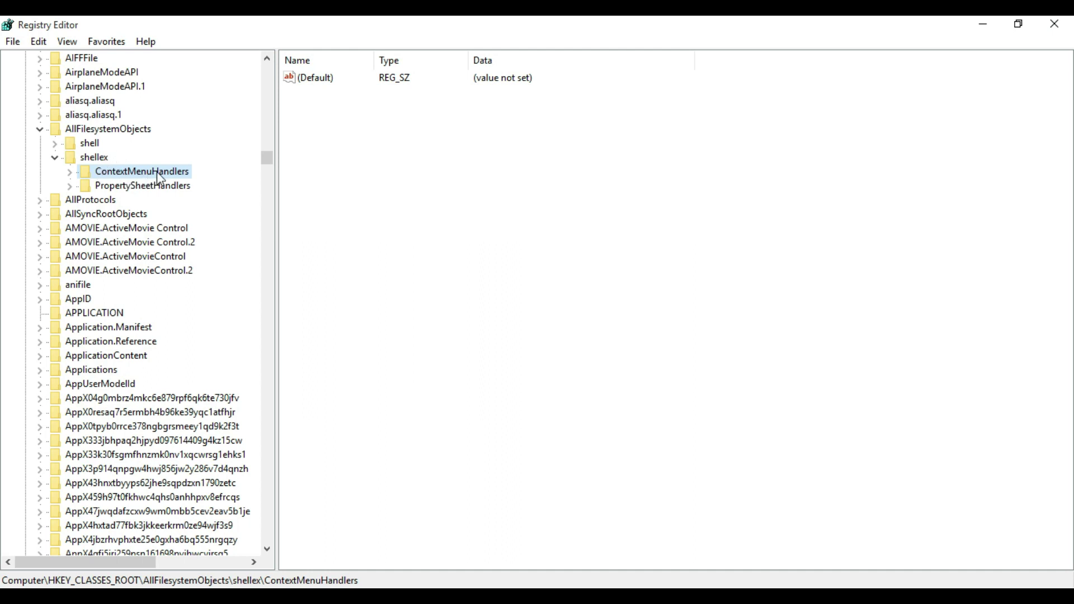
- Expand ContextMenuHandlers and select Send To to show its {7BA4C740-9E81-11CF-99D3-00AA004AE837} (Default) data
left_click(70, 172)
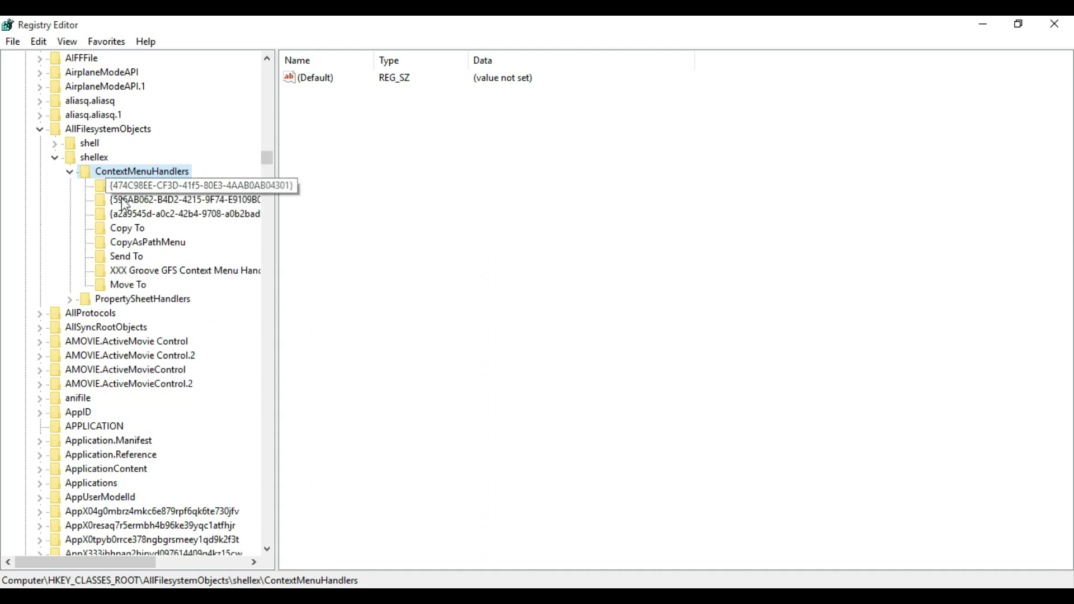
left_click(126, 257)
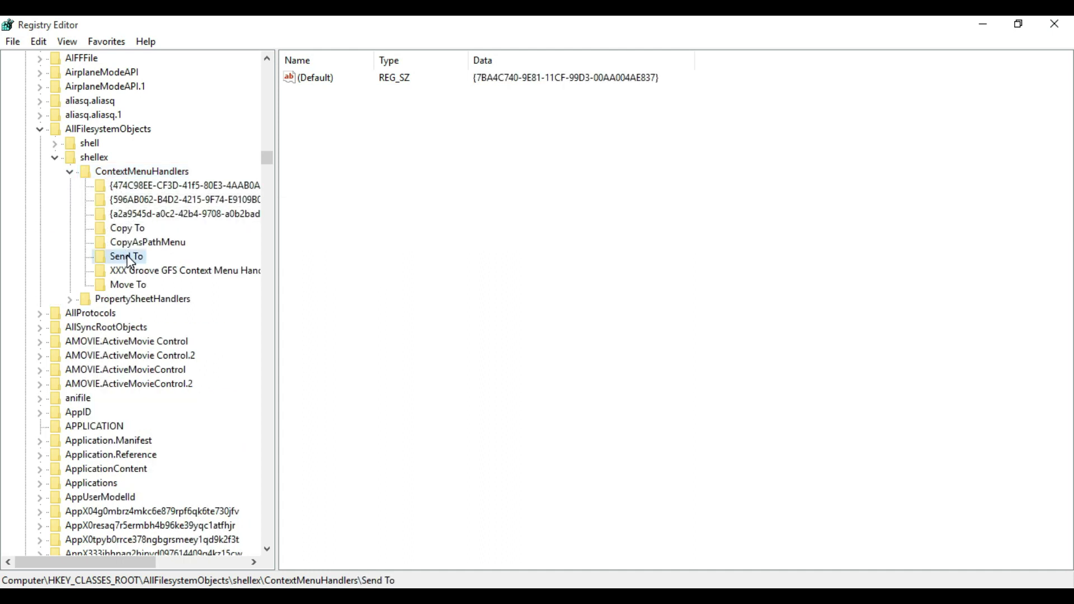
- Cut the GUID from Send To's (Default) value and paste it on a new Notepad line
double_click(316, 79)
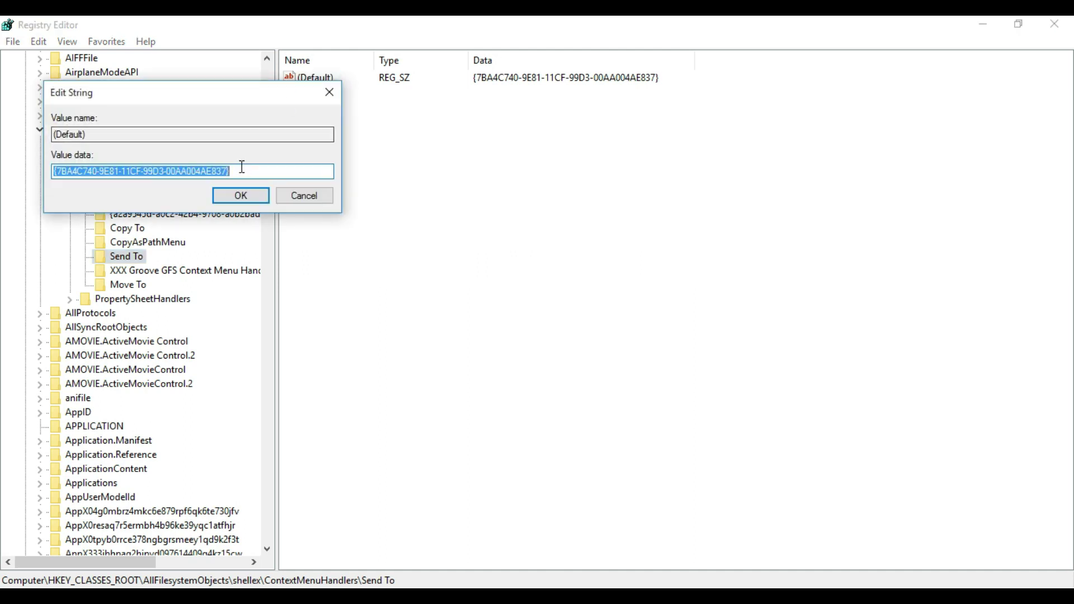
right_click(180, 172)
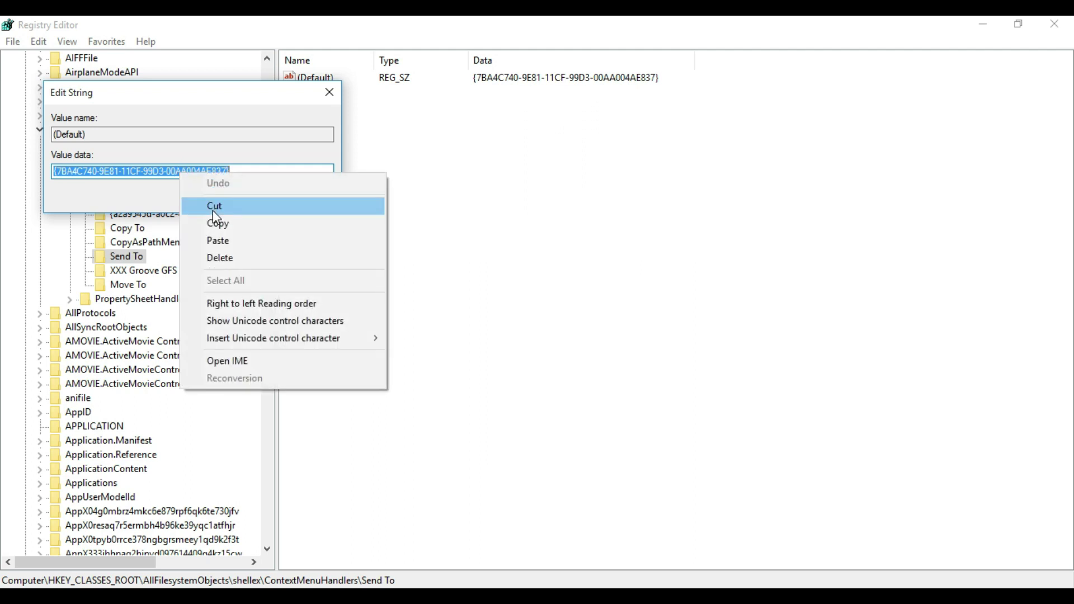
left_click(213, 207)
left_click(556, 585)
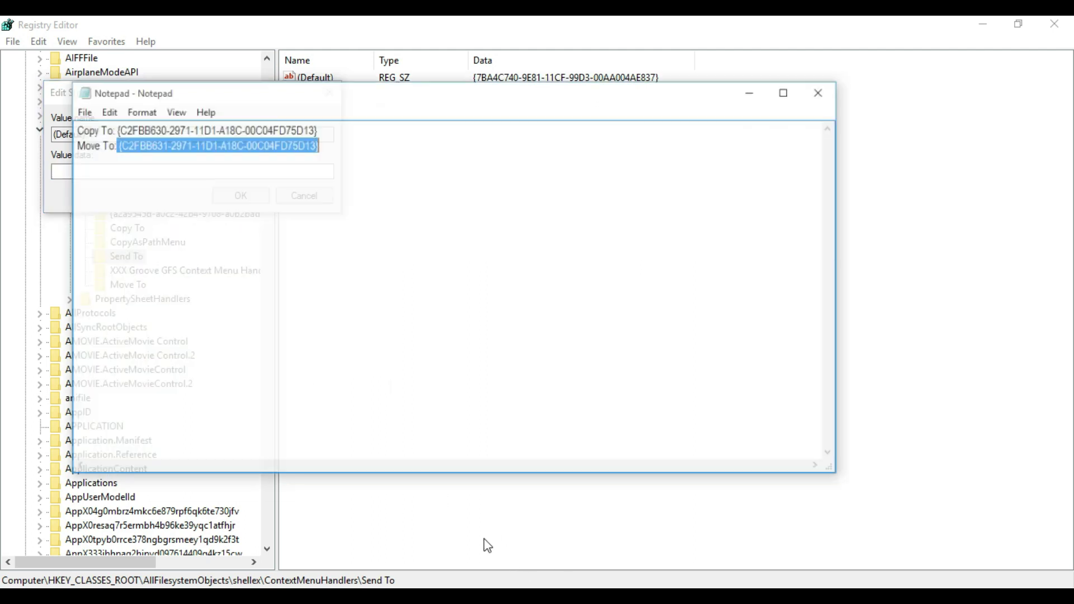
left_click(116, 170)
left_click(375, 123)
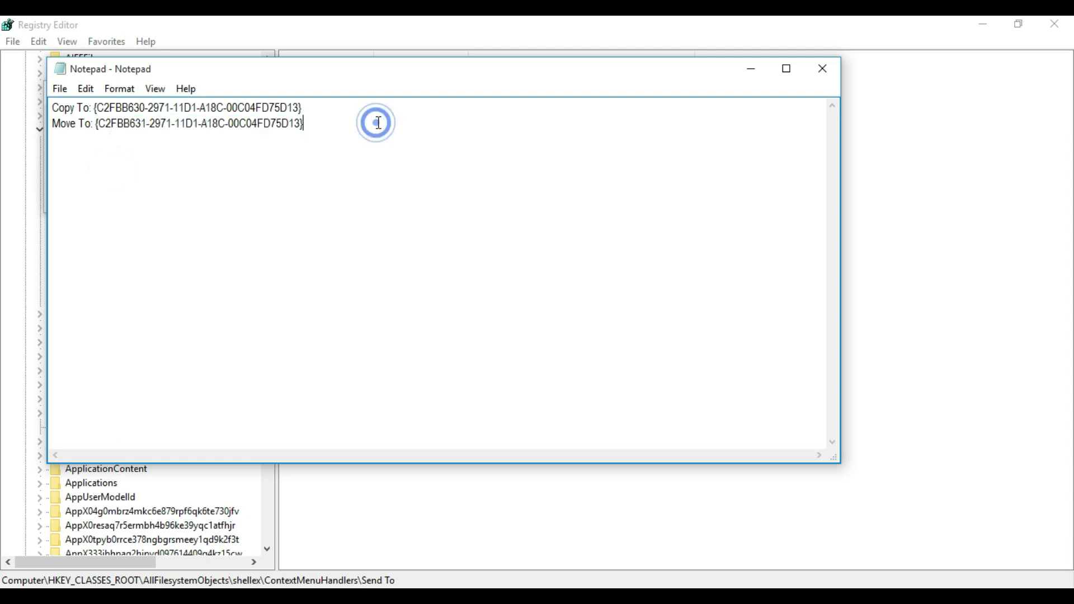
key("Return")
key("ctrl+v")
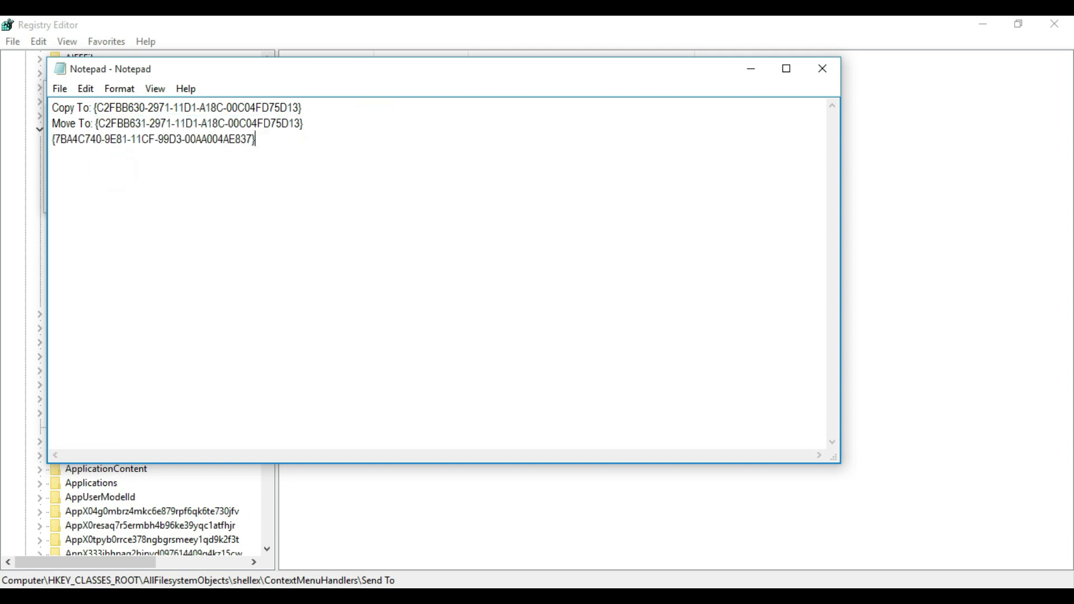
- Save the emptied (Default) value and choose Delete on the Send To key
left_click(751, 69)
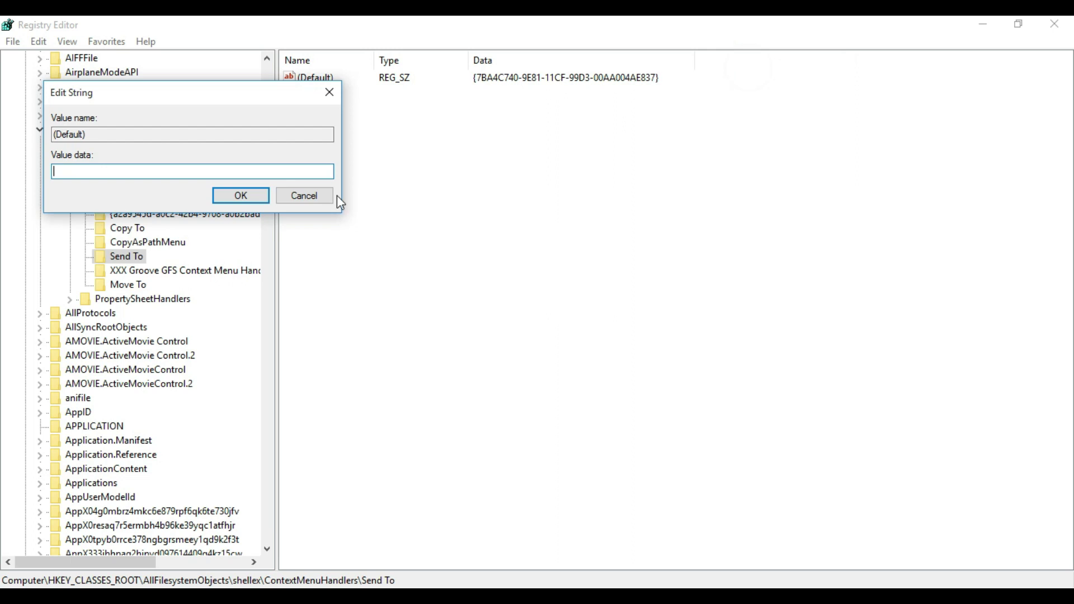
left_click(247, 197)
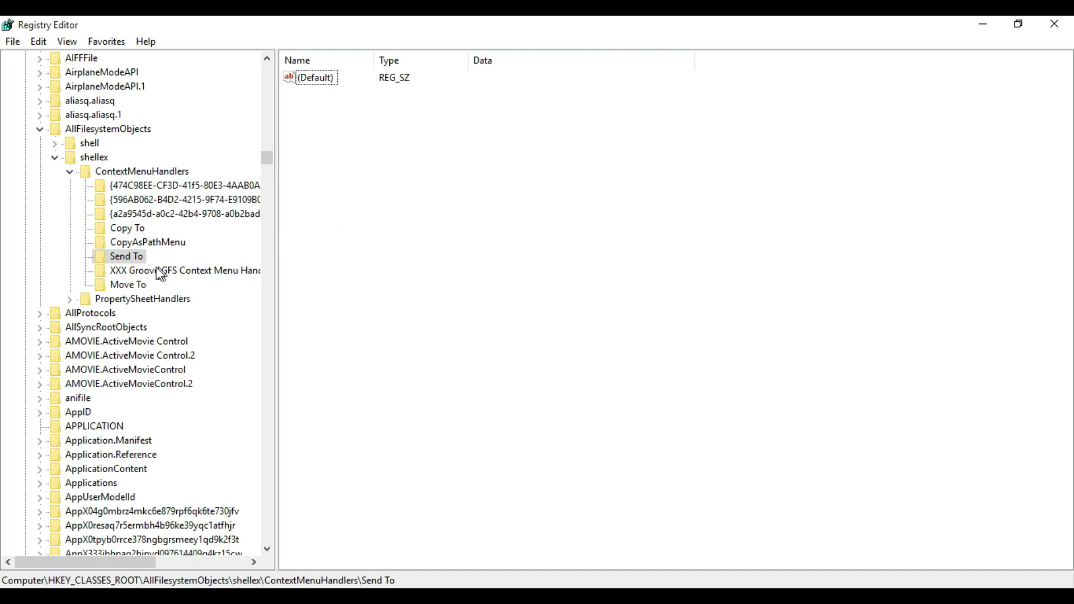
right_click(135, 258)
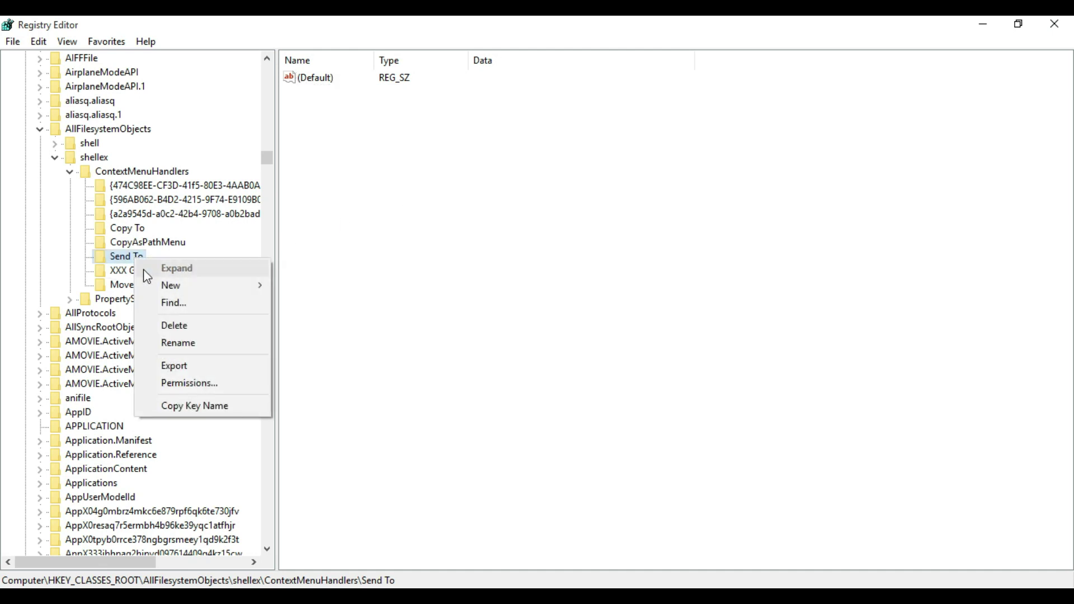
left_click(175, 326)
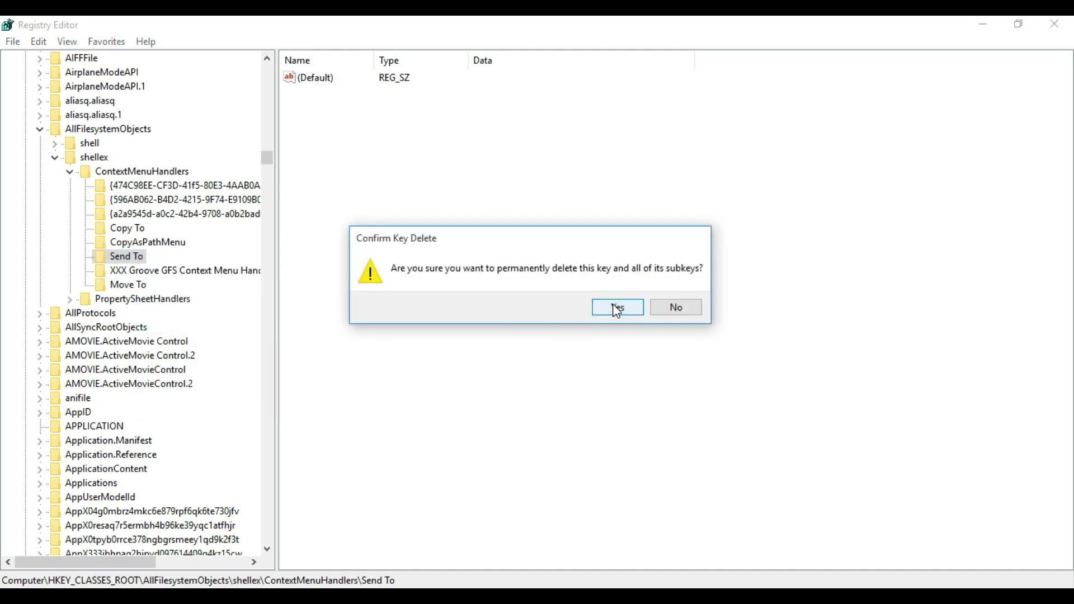